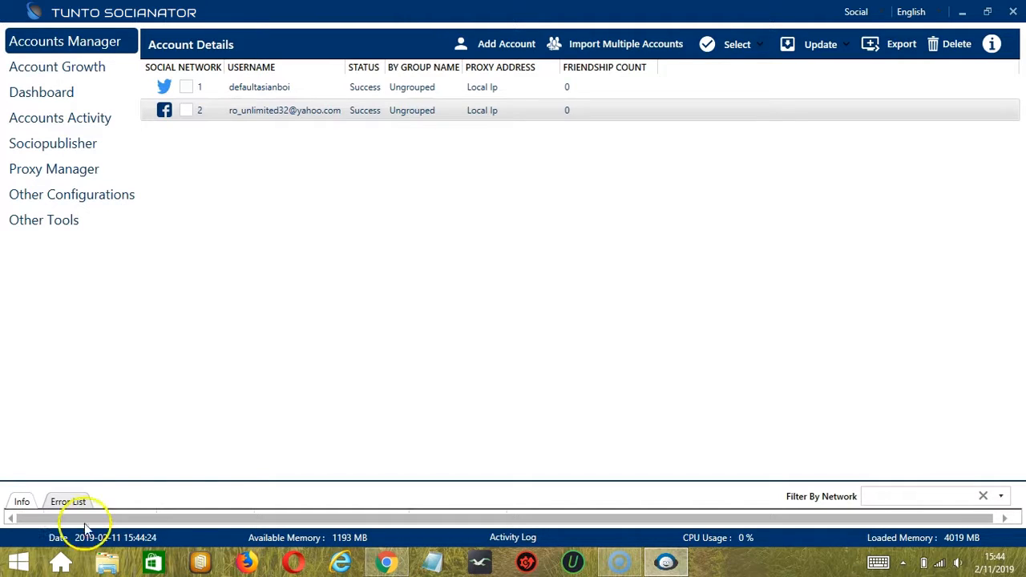
Step: Open the Facebook account's Send Friend Request tool from Accounts Manager
{"action": "right_click", "coordinate": [265, 114]}
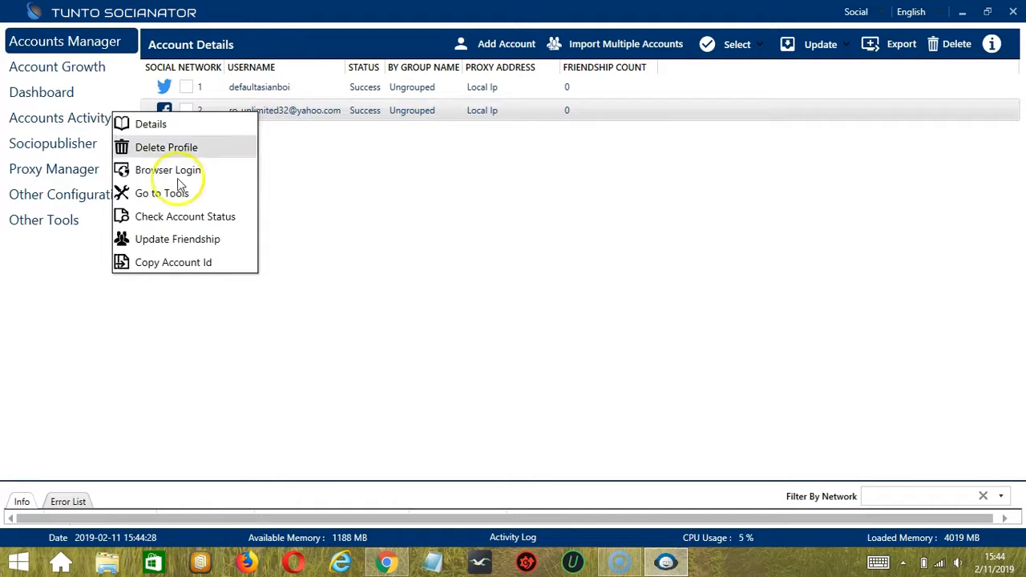
{"action": "left_click", "coordinate": [178, 194]}
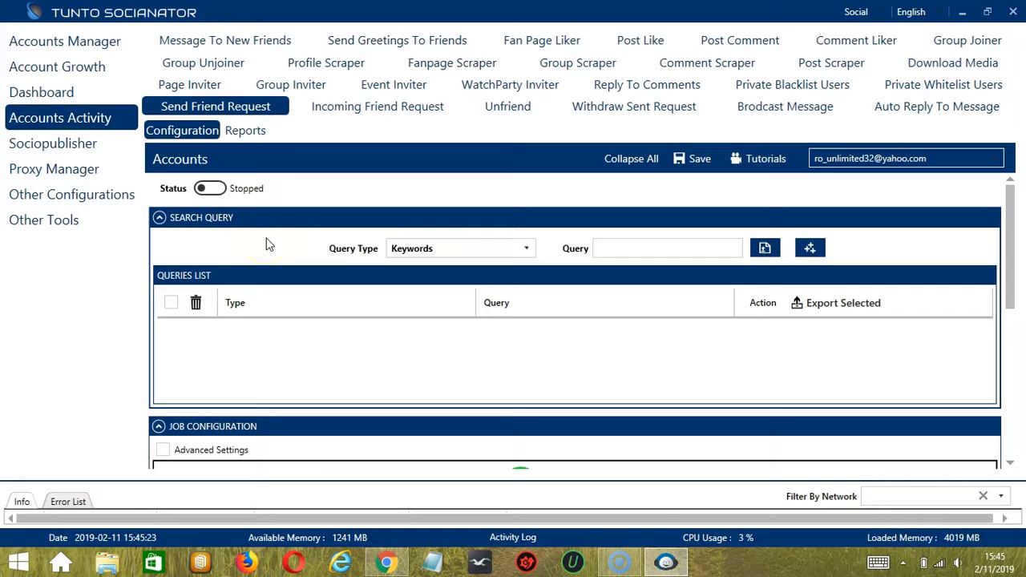
Step: Browse the query types, then start and cancel importing queries from a file
{"action": "left_click", "coordinate": [595, 250]}
{"action": "left_click", "coordinate": [528, 250]}
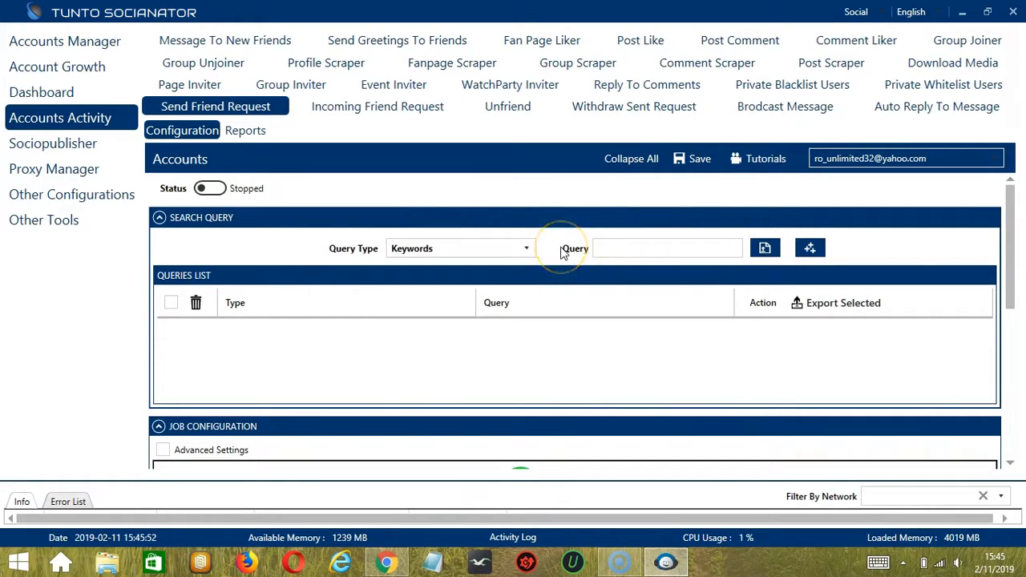
{"action": "left_click", "coordinate": [613, 248]}
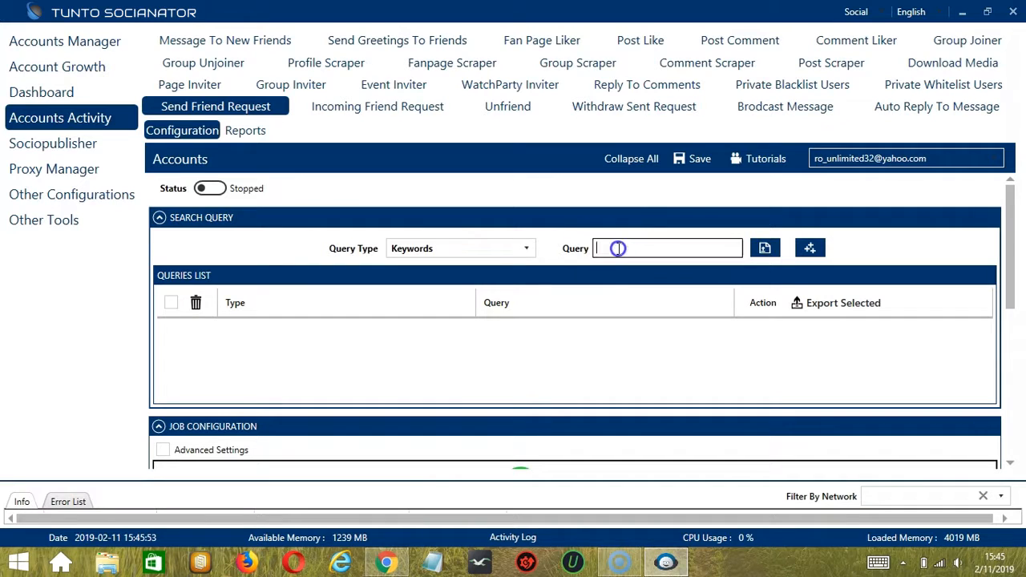
{"action": "left_click", "coordinate": [764, 249]}
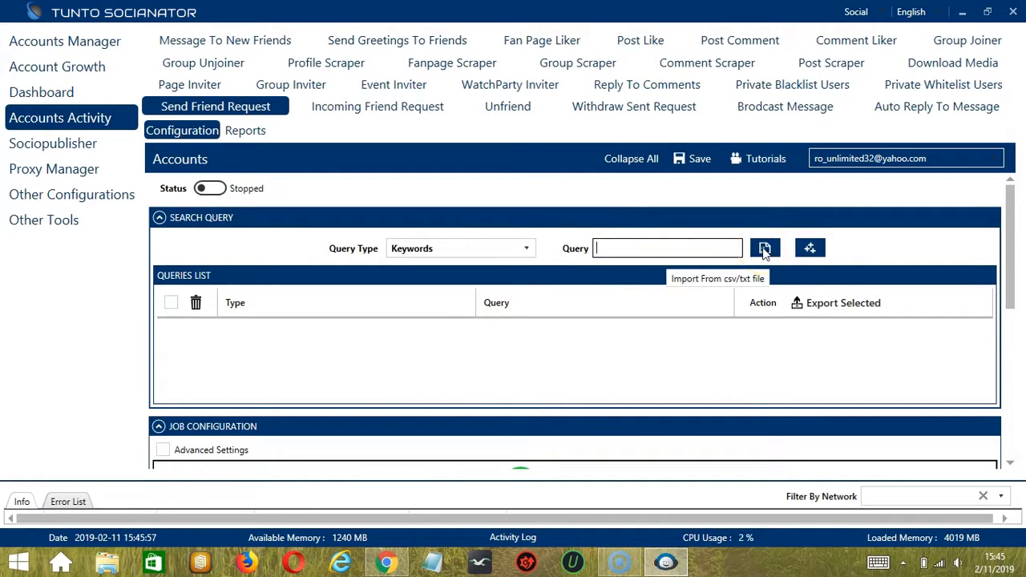
{"action": "left_click", "coordinate": [764, 249]}
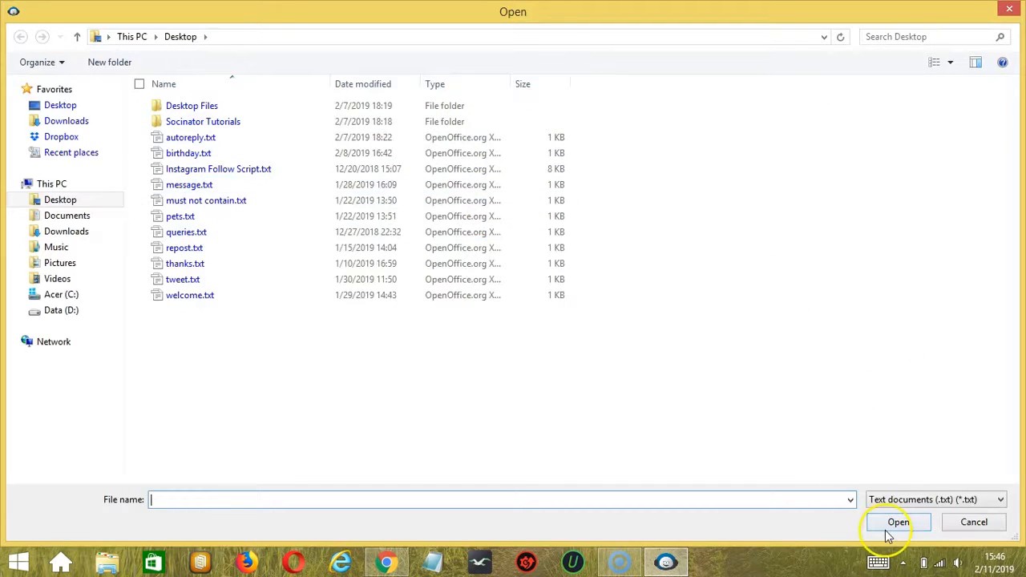
{"action": "left_click", "coordinate": [962, 522]}
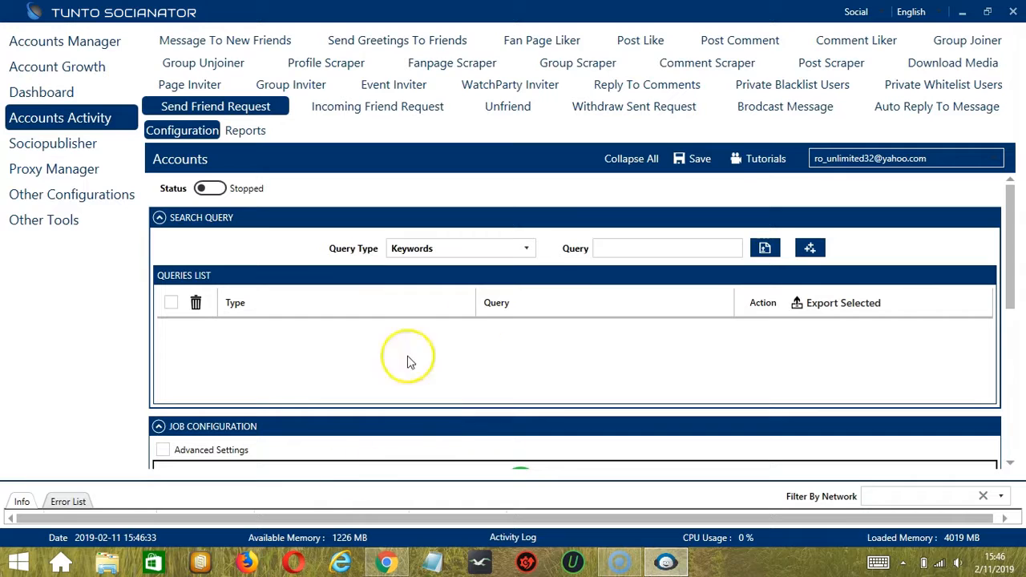
Step: Add 'James Bond' as a Keywords query
{"action": "left_click", "coordinate": [651, 250]}
{"action": "type", "text": "James Bond"}
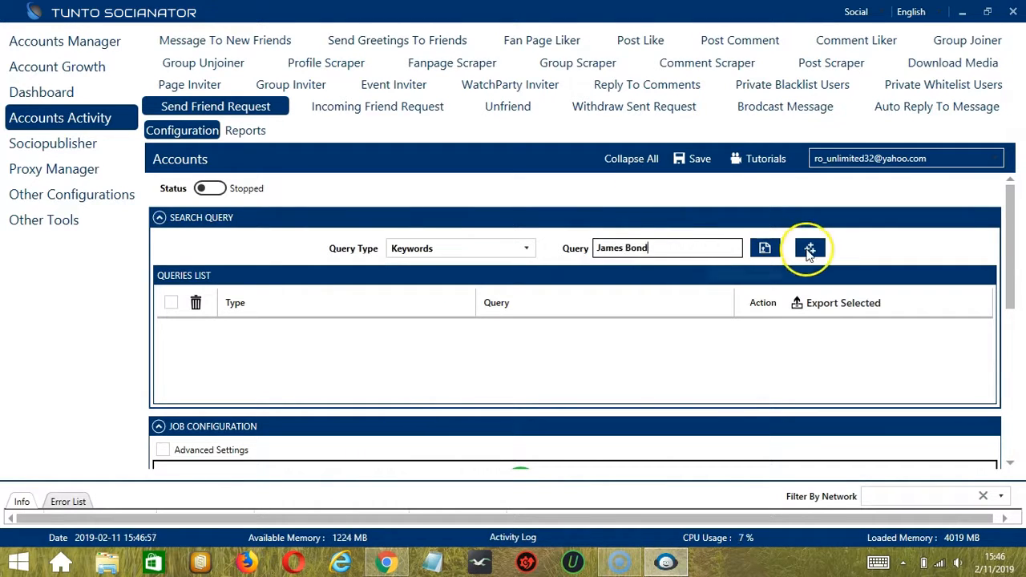
{"action": "left_click", "coordinate": [810, 248]}
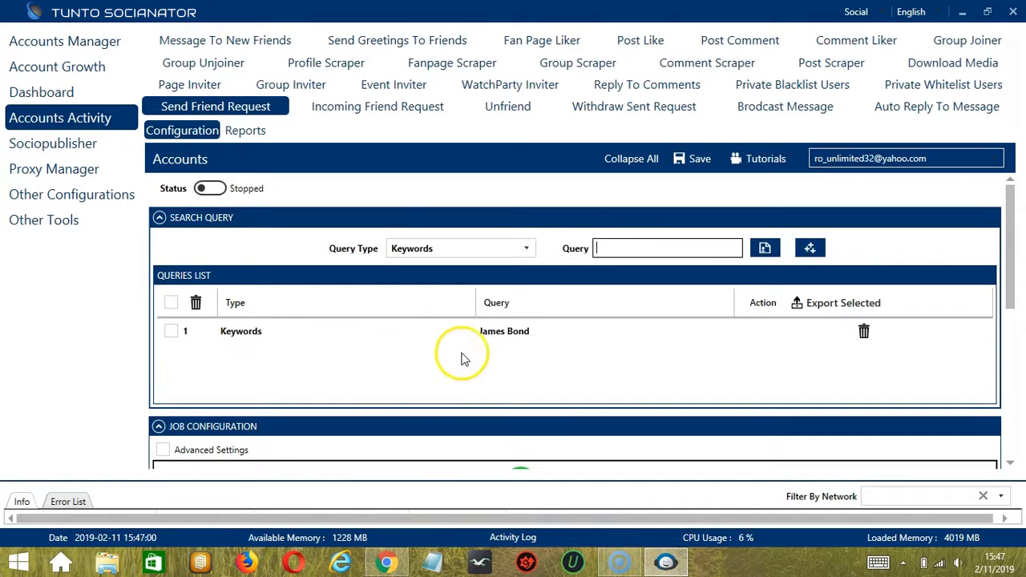
{"action": "left_click", "coordinate": [485, 335]}
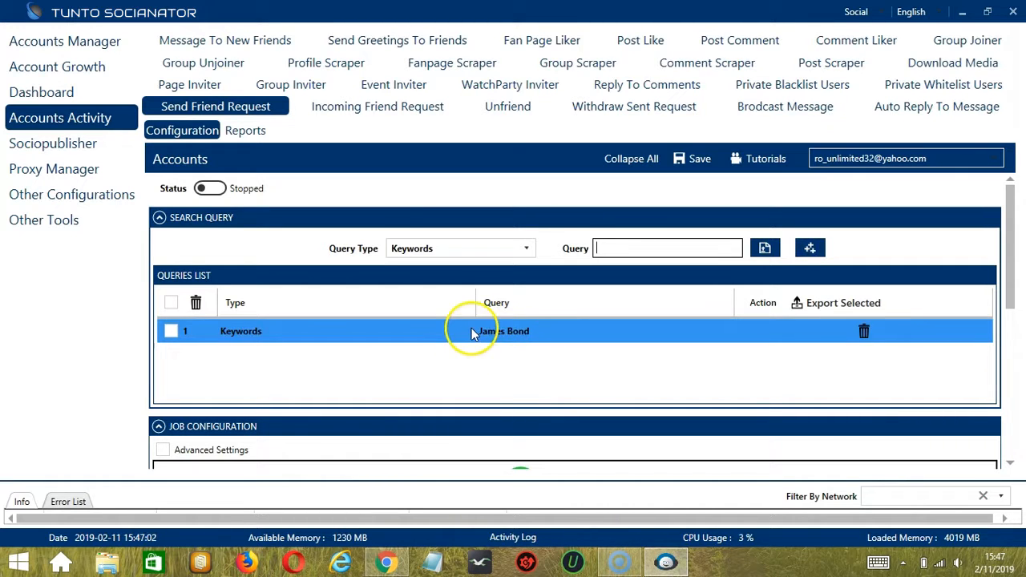
Step: Search Facebook for 'James Bond' and narrow the results to People
{"action": "left_click", "coordinate": [387, 563]}
{"action": "left_click", "coordinate": [281, 82]}
{"action": "type", "text": "Ja"}
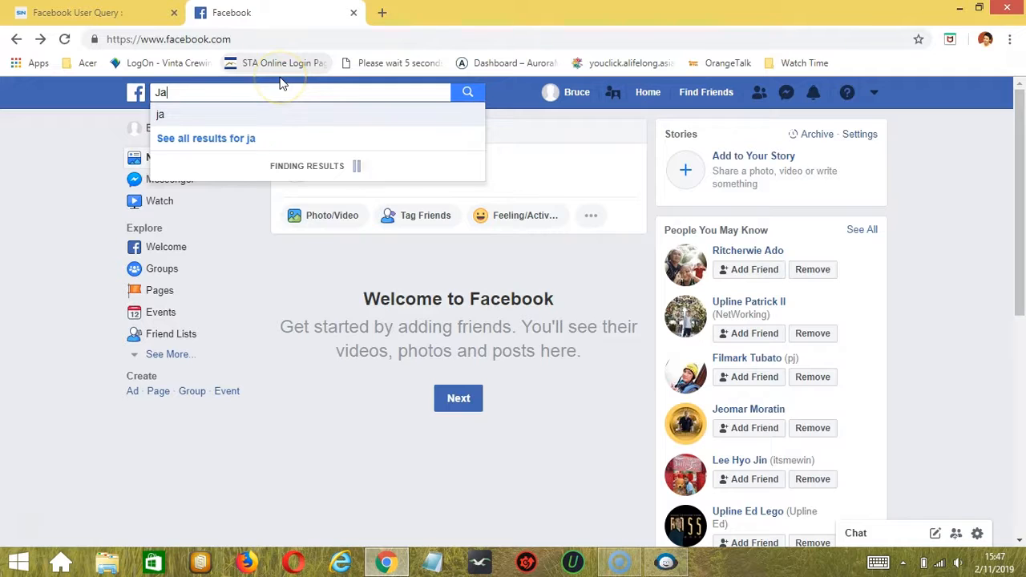
{"action": "type", "text": "mes Bond"}
{"action": "key", "text": "Return"}
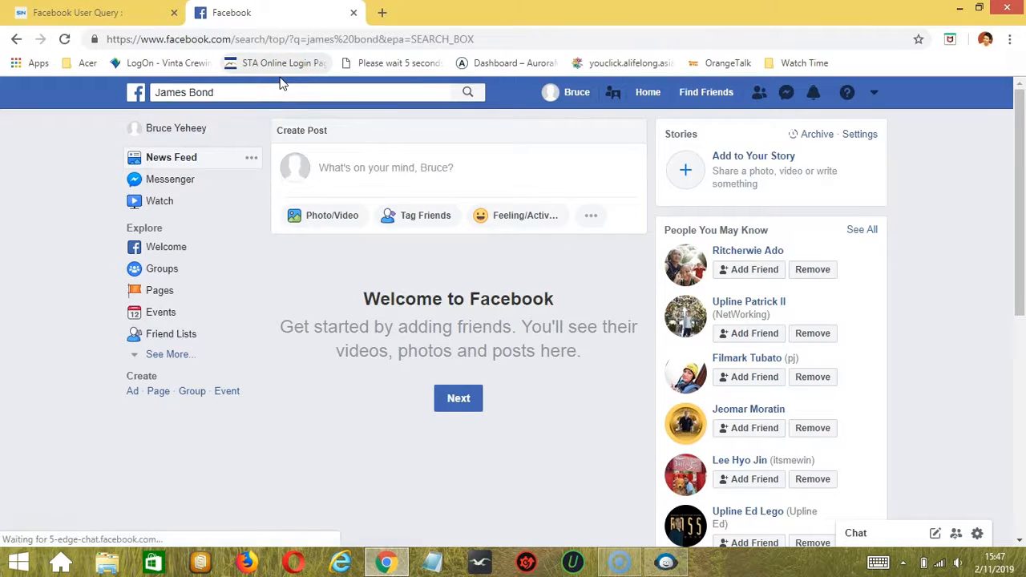
{"action": "left_click", "coordinate": [234, 132]}
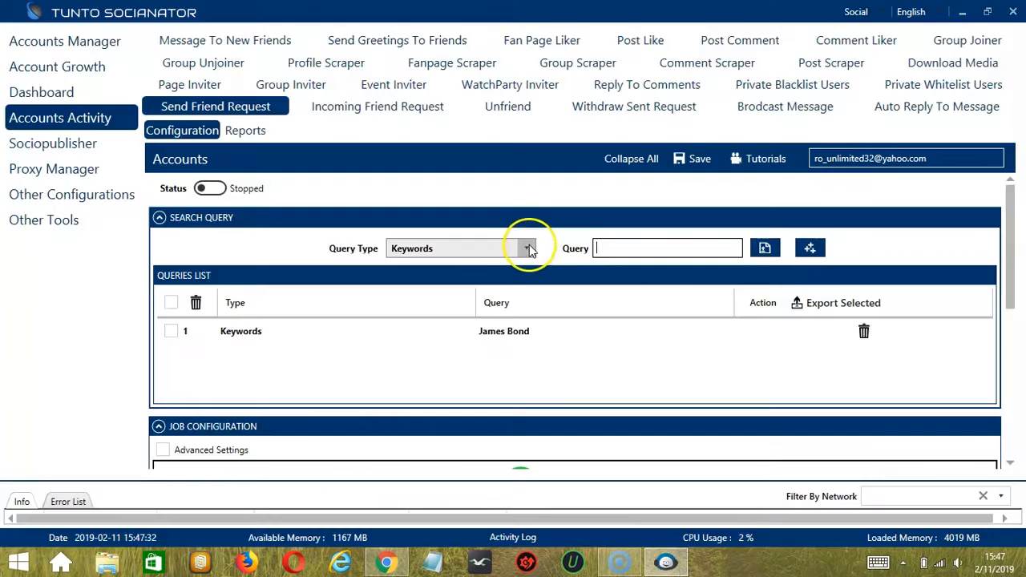
Step: Add 'London' as a Location query
{"action": "left_click", "coordinate": [527, 248]}
{"action": "left_click", "coordinate": [430, 286]}
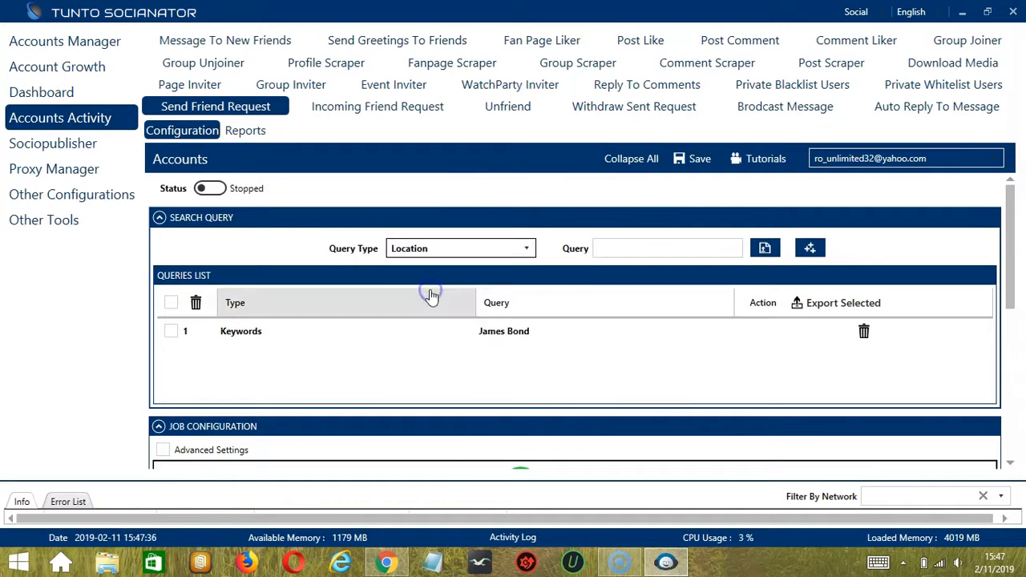
{"action": "left_click", "coordinate": [638, 247]}
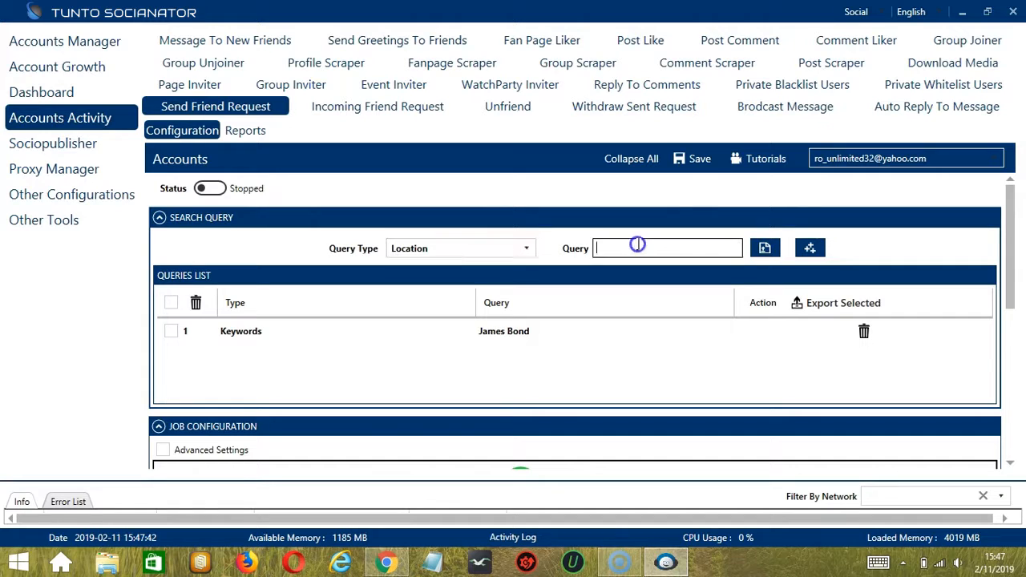
{"action": "type", "text": "L"}
{"action": "left_click", "coordinate": [817, 255]}
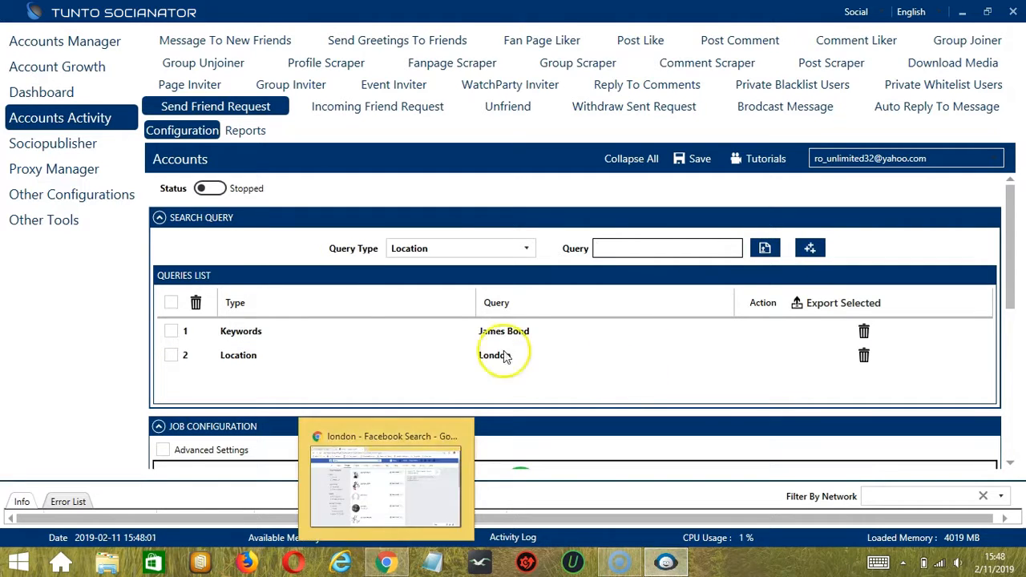
Step: Switch the query type to Group Members and bring up Facebook's groups page
{"action": "left_click", "coordinate": [521, 249]}
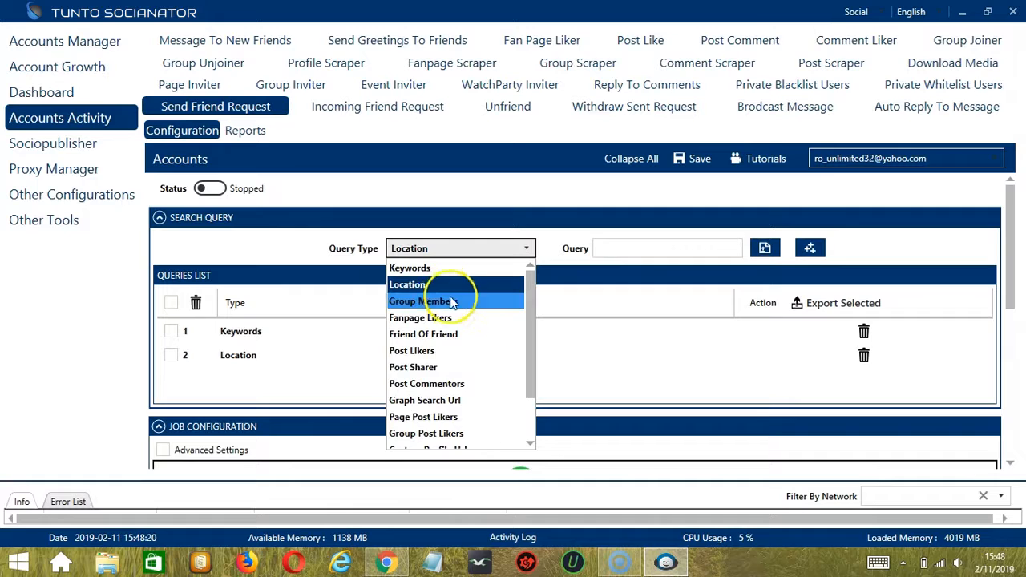
{"action": "left_click", "coordinate": [453, 300]}
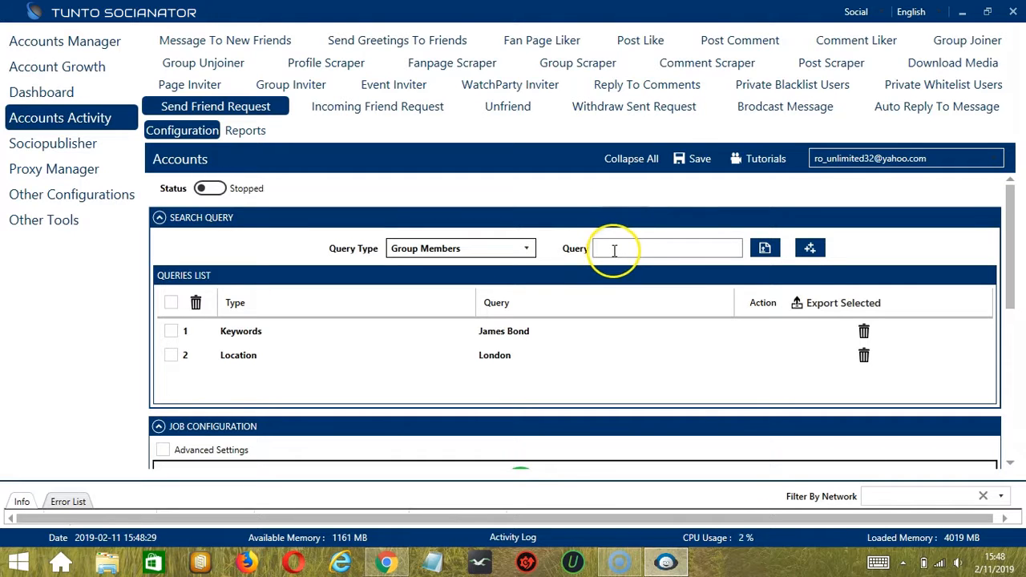
{"action": "left_click", "coordinate": [386, 562]}
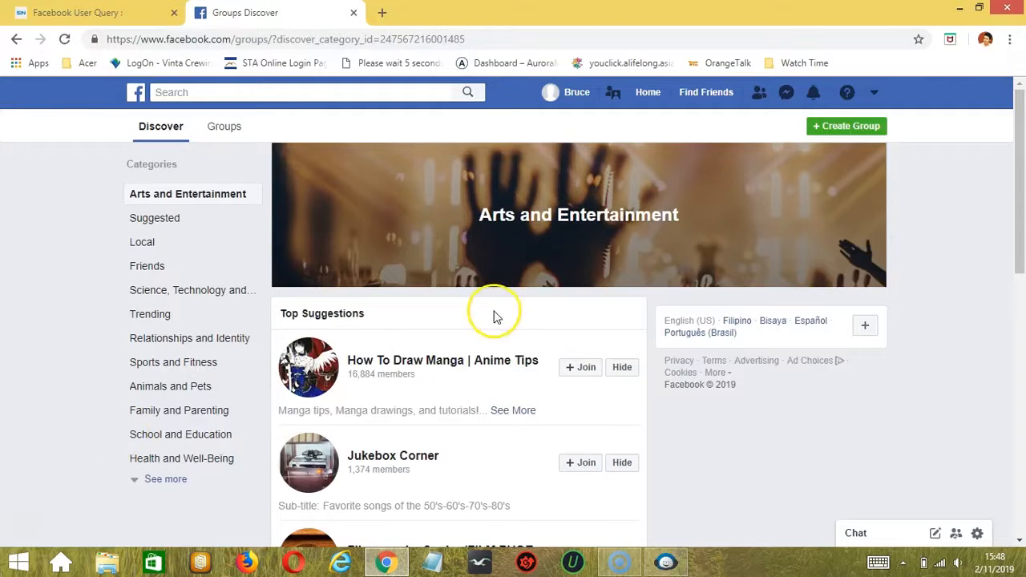
Step: Copy the How To Draw Manga | Anime Tips group's web address for Socinator's query field
{"action": "left_click", "coordinate": [452, 363]}
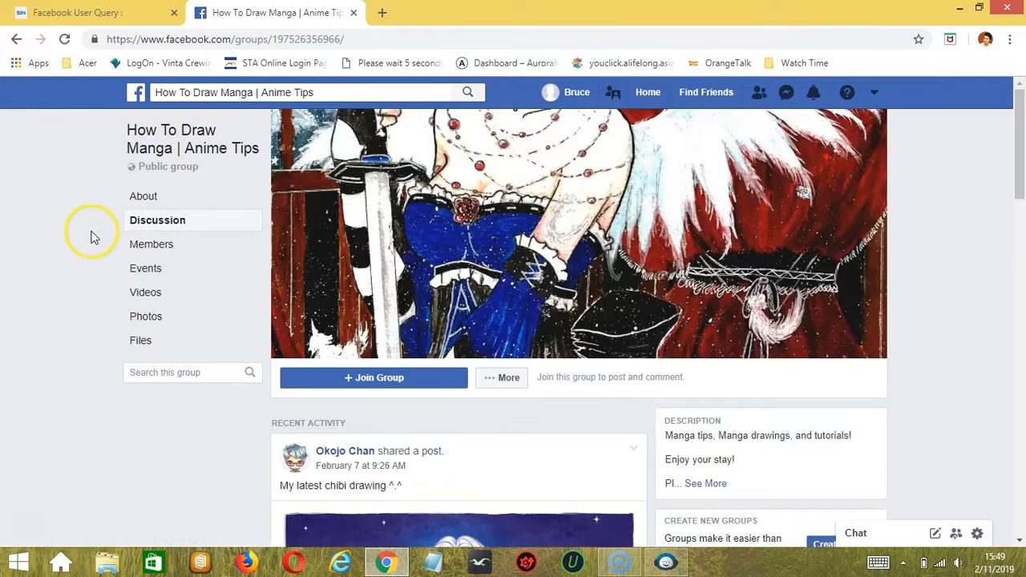
{"action": "left_click", "coordinate": [202, 39]}
{"action": "key", "text": "ctrl+c"}
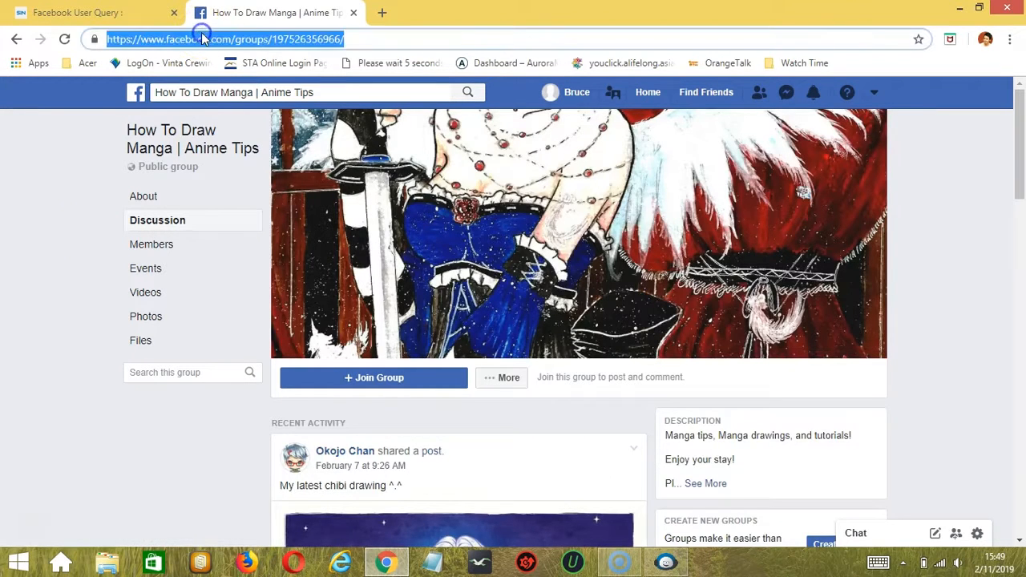
{"action": "left_click", "coordinate": [665, 561]}
{"action": "left_click", "coordinate": [654, 245]}
Step: Add the manga group's link as a Group Members query
{"action": "key", "text": "ctrl+v"}
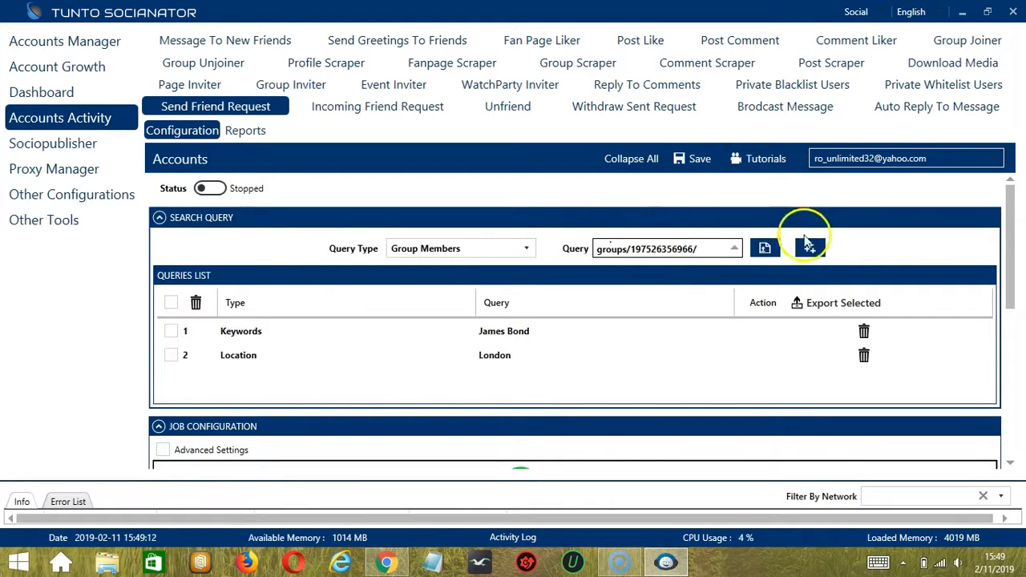
{"action": "left_click", "coordinate": [809, 248]}
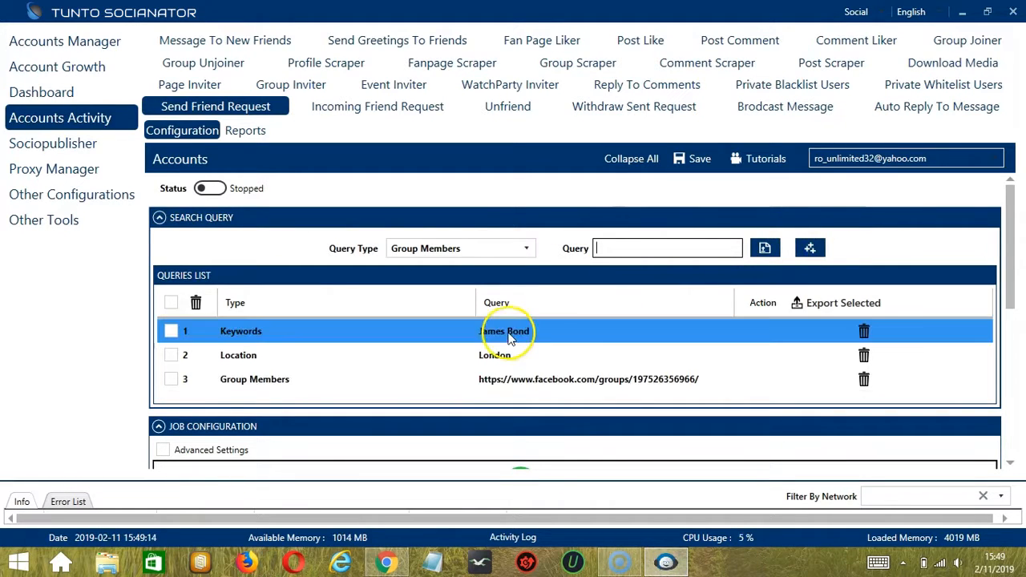
{"action": "left_click", "coordinate": [557, 377]}
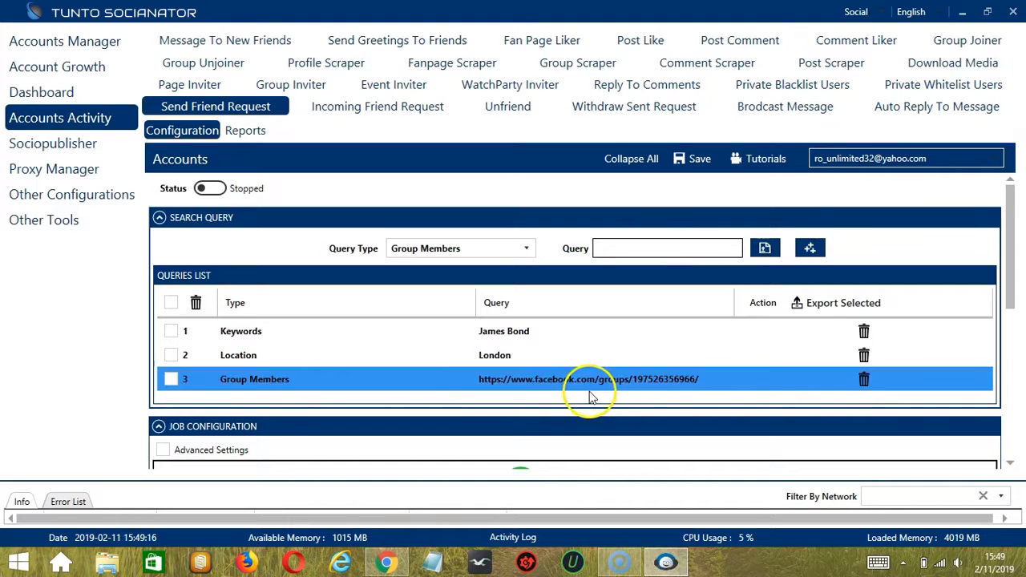
Step: Switch the query type to Fanpage Likers and return to Facebook
{"action": "left_click", "coordinate": [536, 250]}
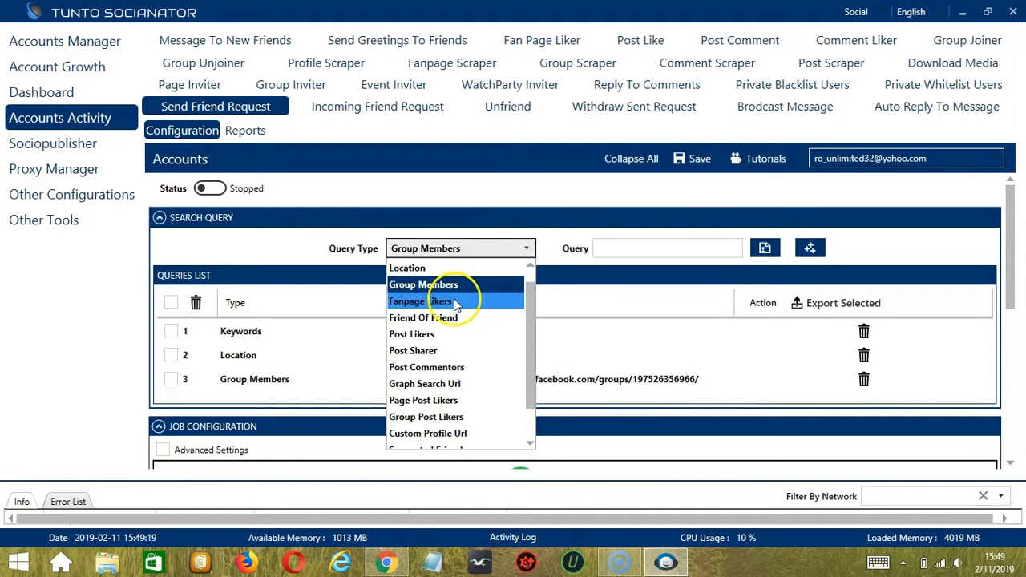
{"action": "left_click", "coordinate": [455, 299]}
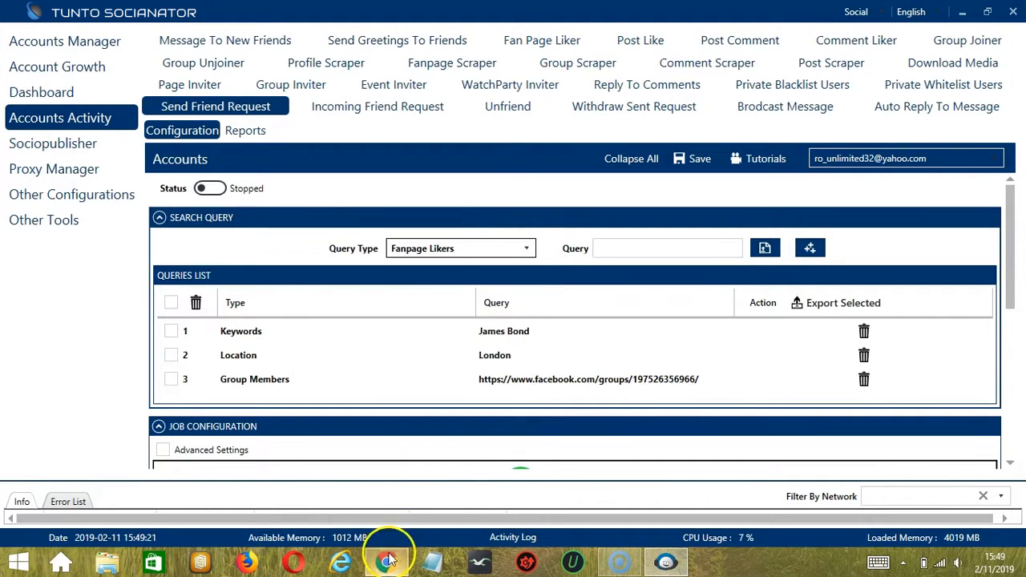
{"action": "left_click", "coordinate": [388, 561]}
Step: Find the Oreo page on Facebook and copy its web address
{"action": "left_click", "coordinate": [136, 92]}
{"action": "left_click", "coordinate": [195, 92]}
{"action": "type", "text": "Oreo"}
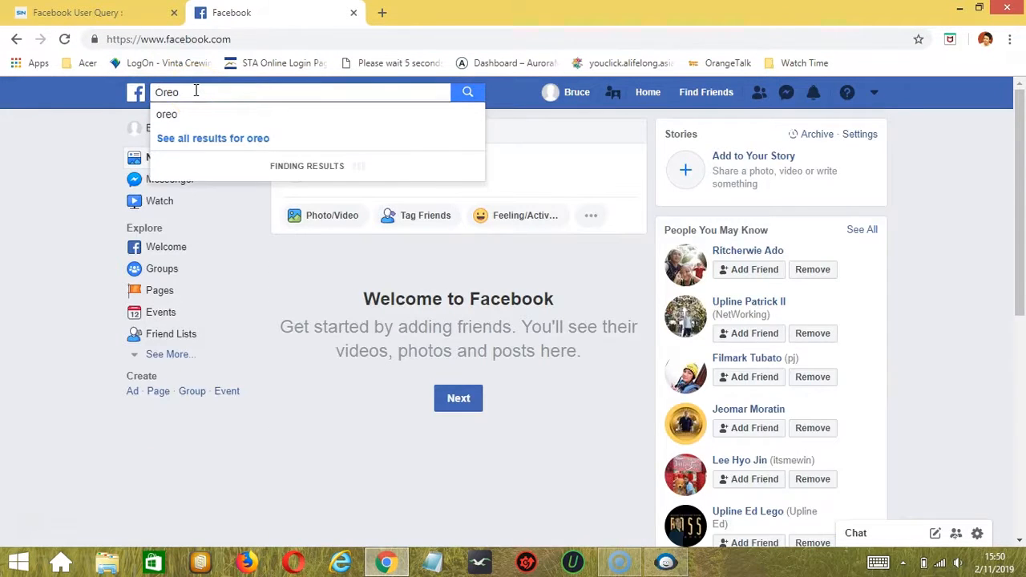
{"action": "key", "text": "Return"}
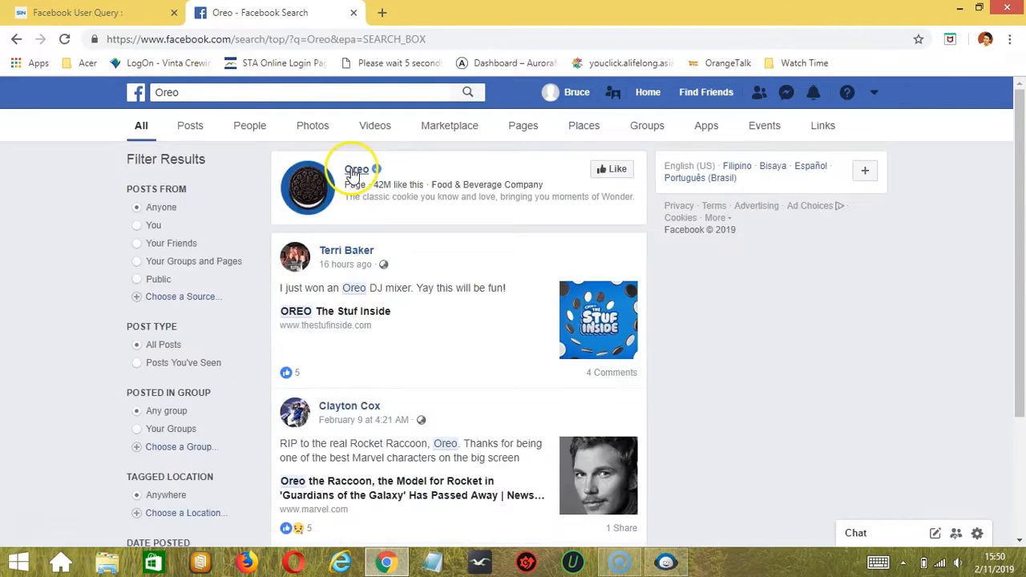
{"action": "left_click", "coordinate": [354, 171]}
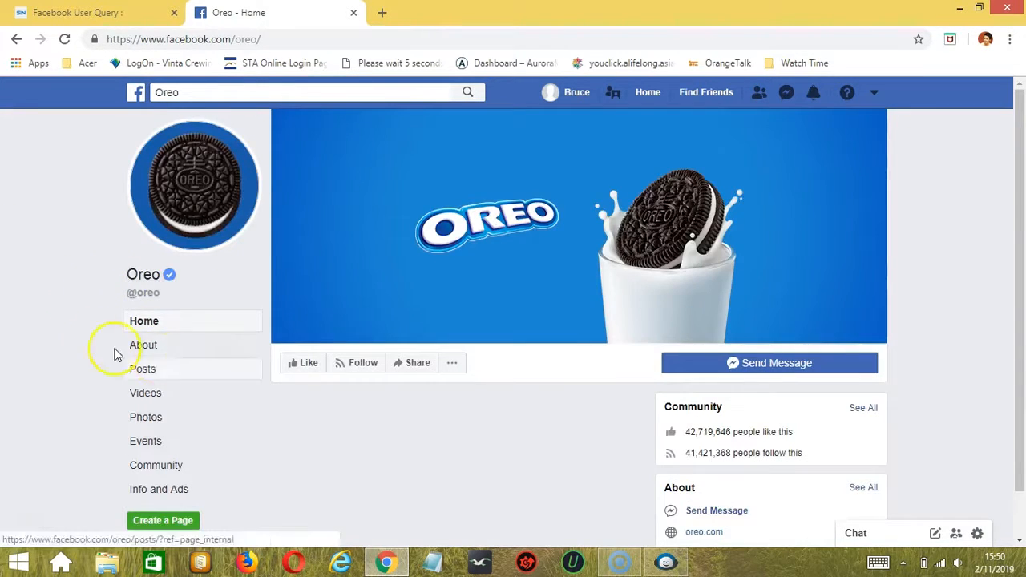
{"action": "left_click", "coordinate": [206, 40]}
{"action": "key", "text": "ctrl+c"}
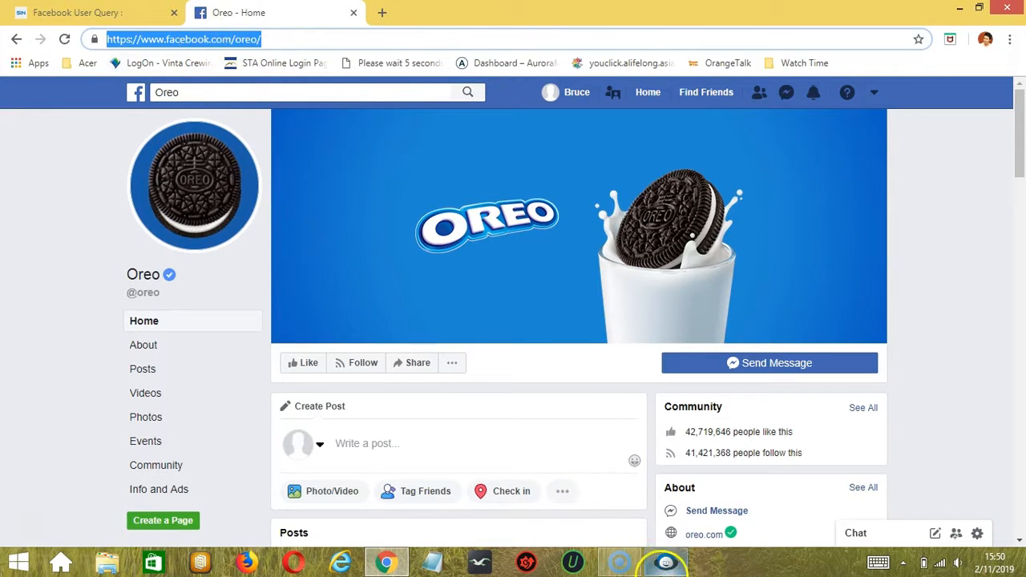
Step: Add the Oreo page link as a Fanpage Likers query, then select Friend Of Friend
{"action": "left_click", "coordinate": [665, 562]}
{"action": "left_click", "coordinate": [634, 249]}
{"action": "key", "text": "ctrl+v"}
{"action": "left_click", "coordinate": [764, 247]}
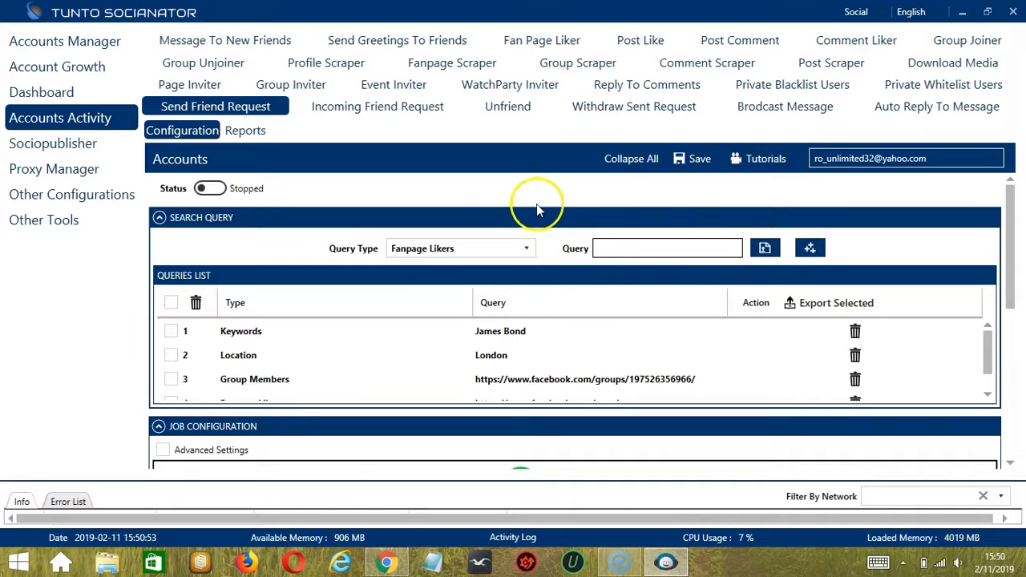
{"action": "left_click", "coordinate": [528, 248]}
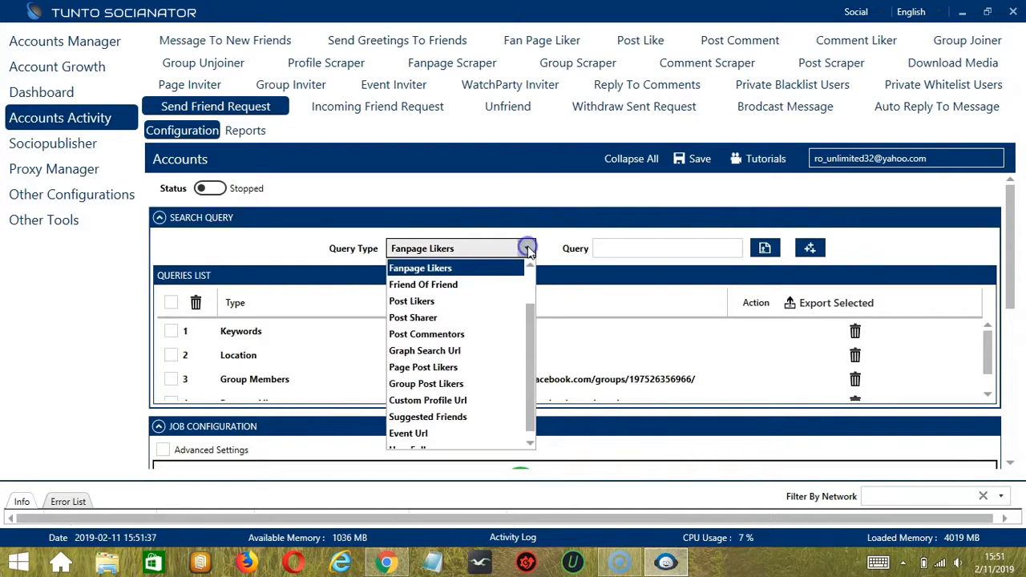
{"action": "left_click", "coordinate": [461, 287]}
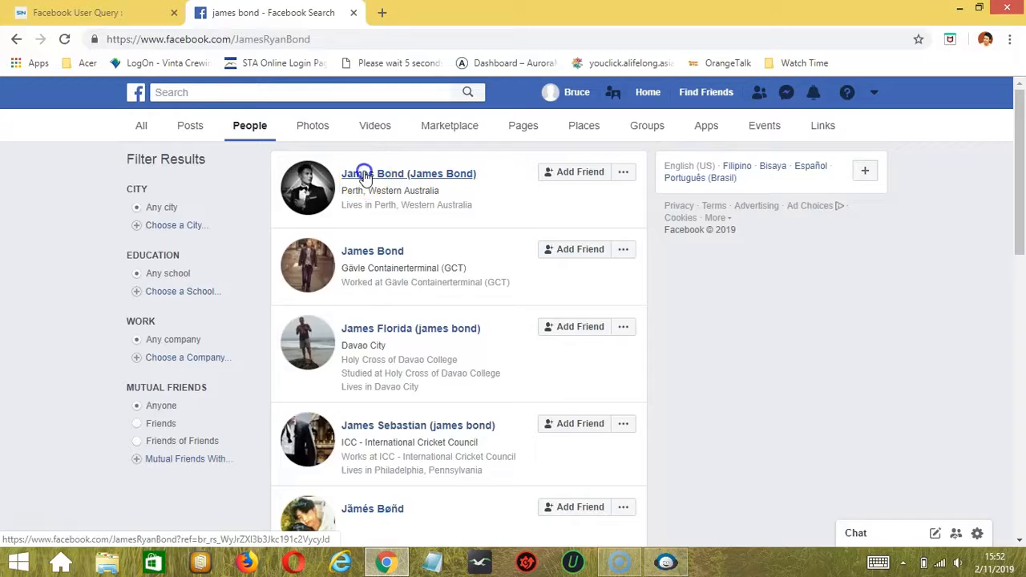
Step: Add a James Bond profile's web address as a Friend Of Friend query
{"action": "left_click", "coordinate": [362, 171]}
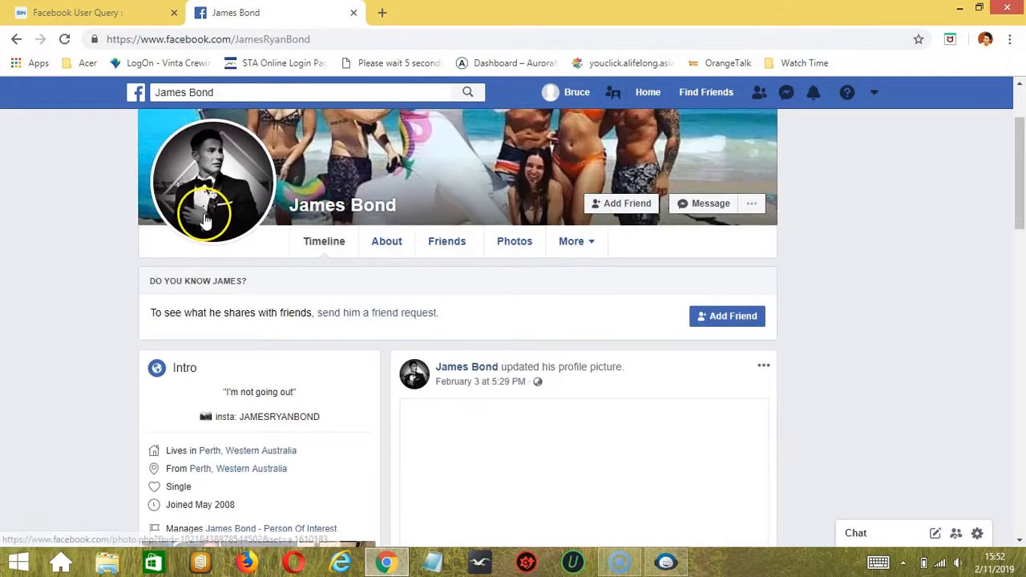
{"action": "left_click", "coordinate": [262, 39]}
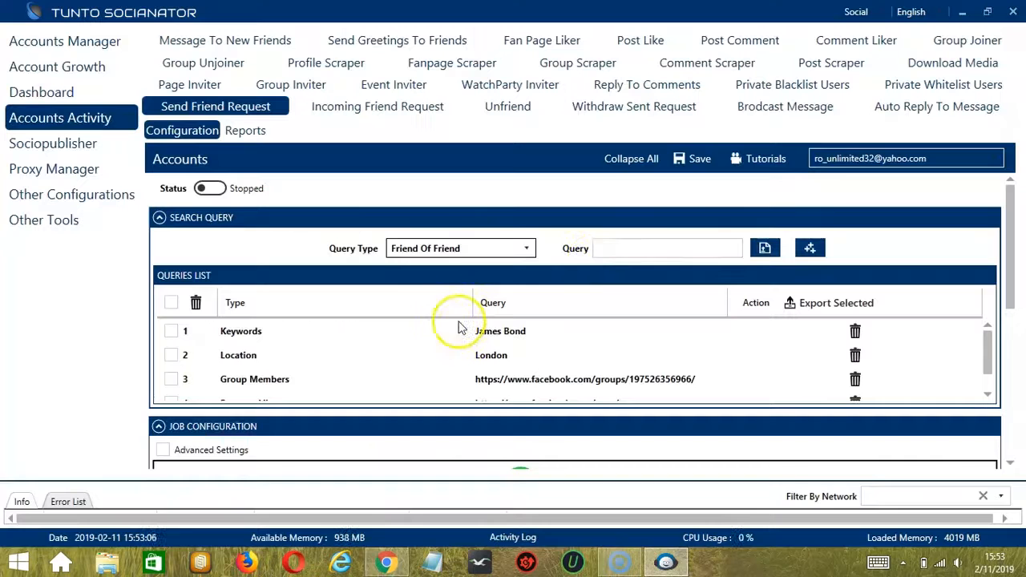
{"action": "left_click", "coordinate": [620, 247]}
{"action": "left_click", "coordinate": [811, 249]}
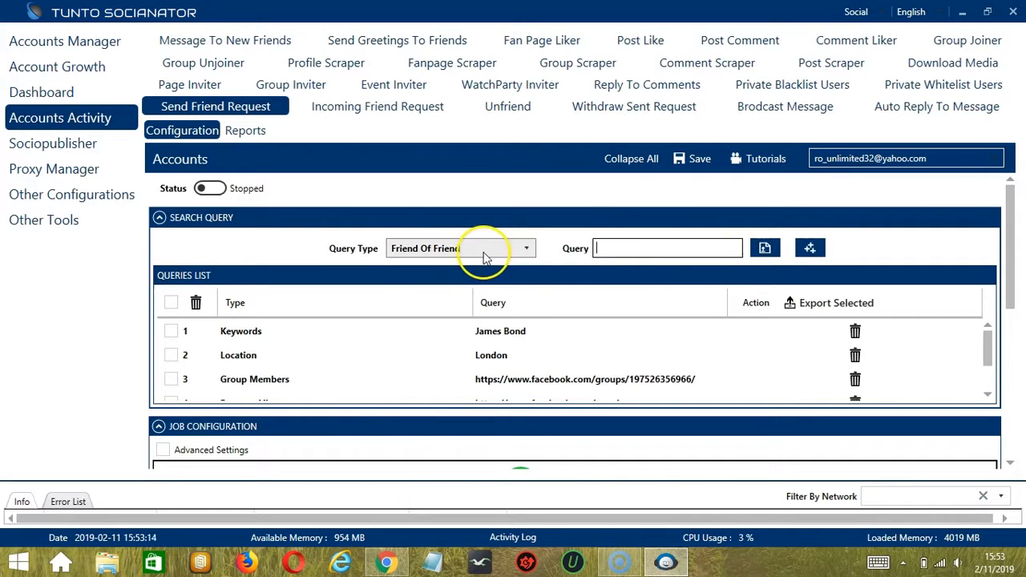
Step: Choose Post Likers and copy the Oreo video post's link on Facebook
{"action": "left_click", "coordinate": [521, 249]}
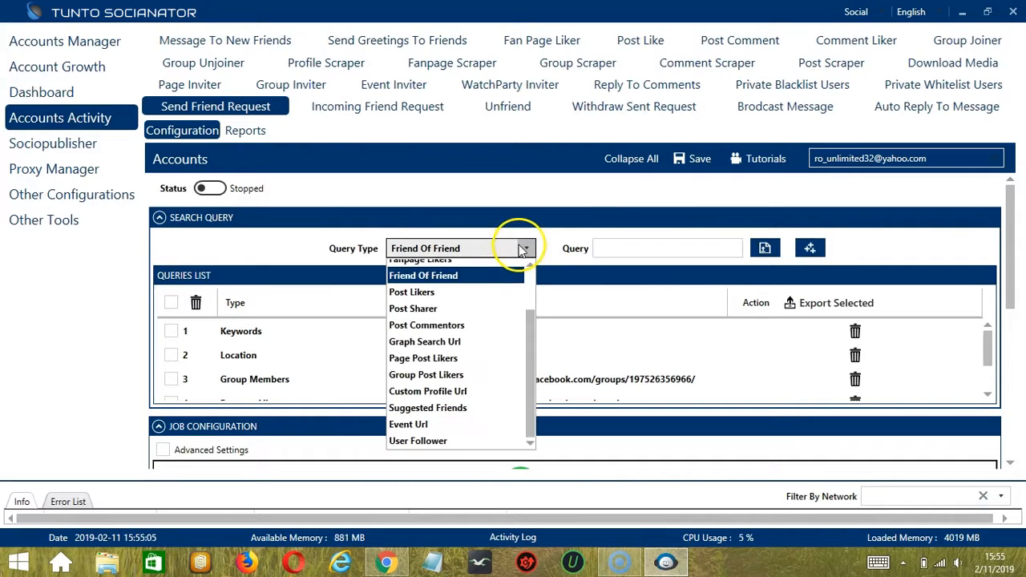
{"action": "left_click", "coordinate": [447, 303]}
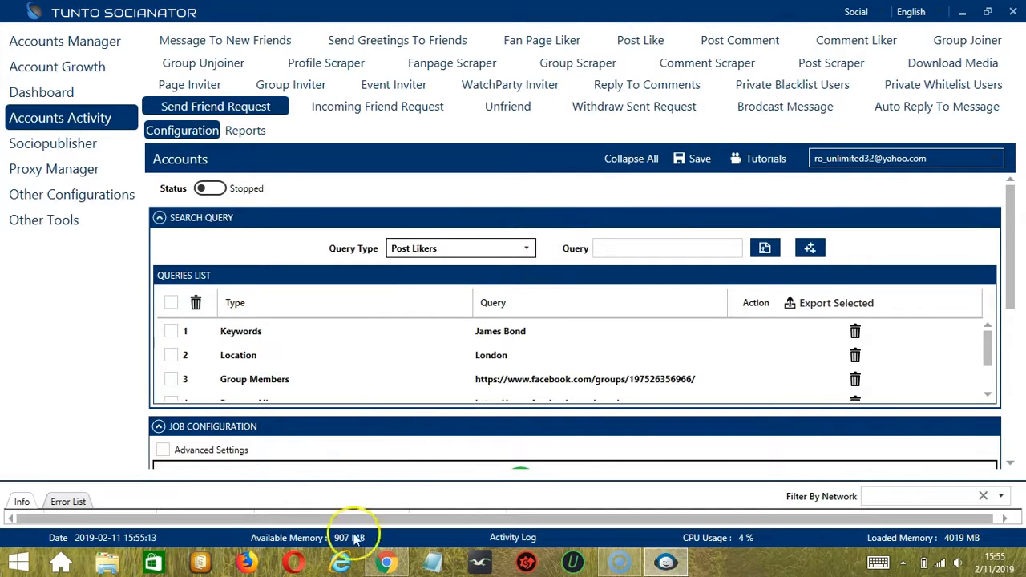
{"action": "left_click", "coordinate": [384, 563]}
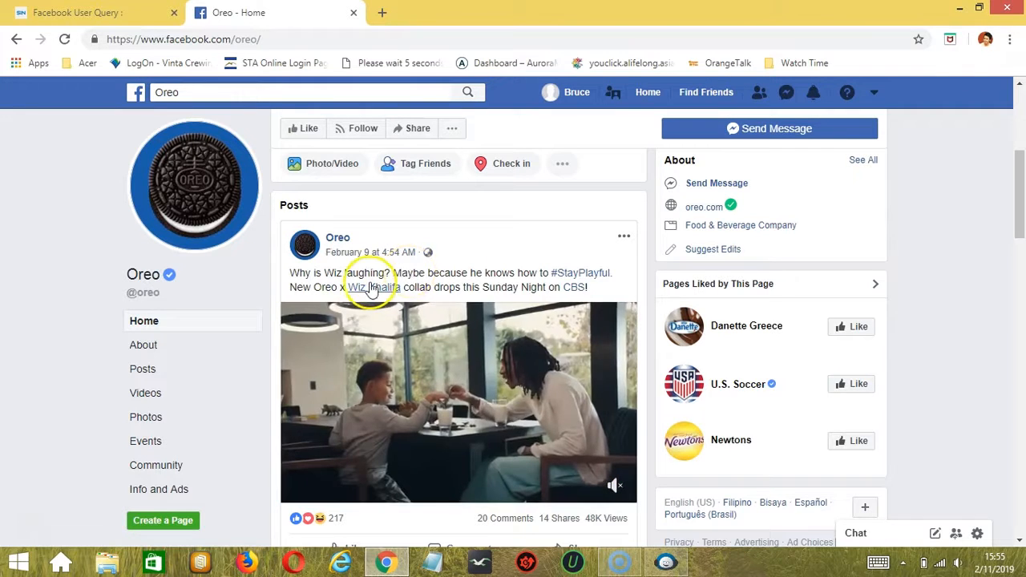
{"action": "scroll", "coordinate": [593, 269], "scroll_direction": "down", "scroll_amount": 3}
{"action": "left_click", "coordinate": [572, 283]}
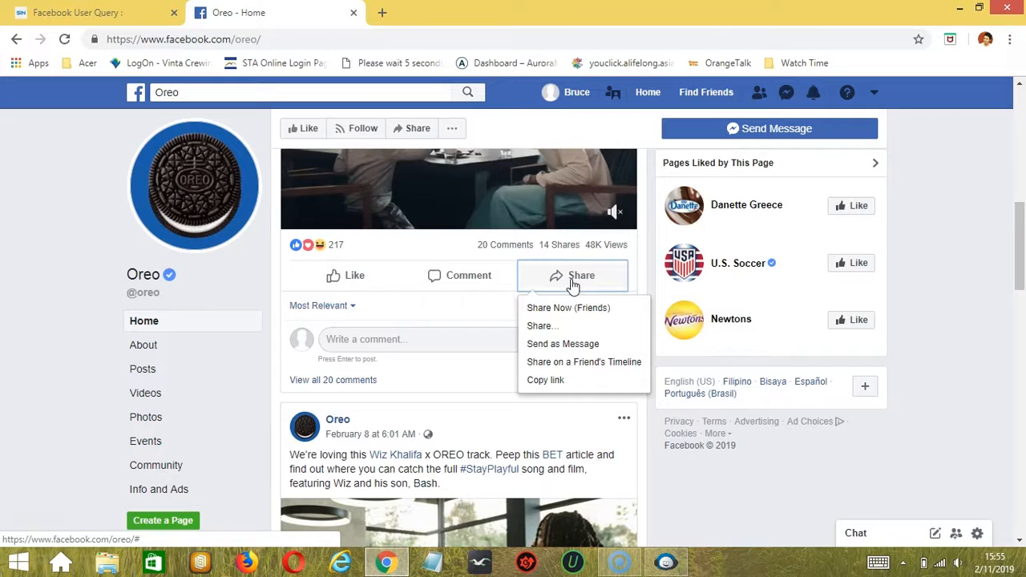
{"action": "left_click", "coordinate": [540, 381]}
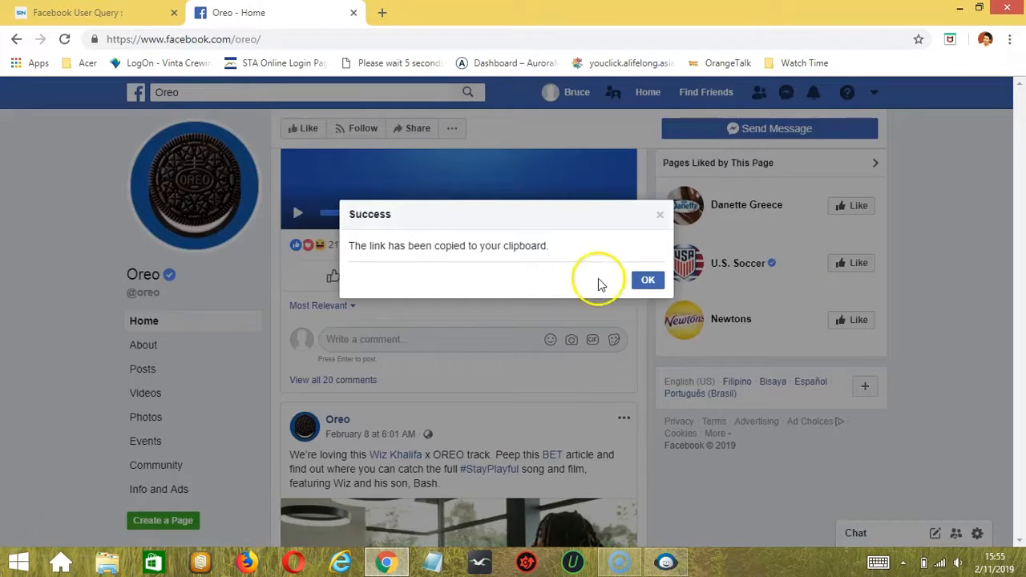
{"action": "left_click", "coordinate": [648, 280]}
Step: Add the copied Oreo post link as a Post Likers query
{"action": "left_click", "coordinate": [668, 564]}
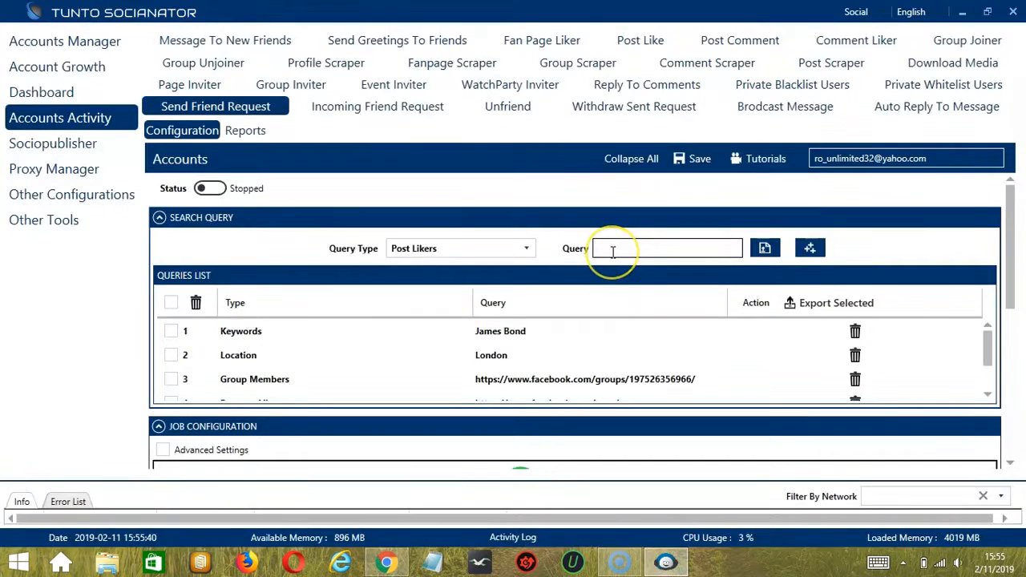
{"action": "key", "text": "ctrl+v"}
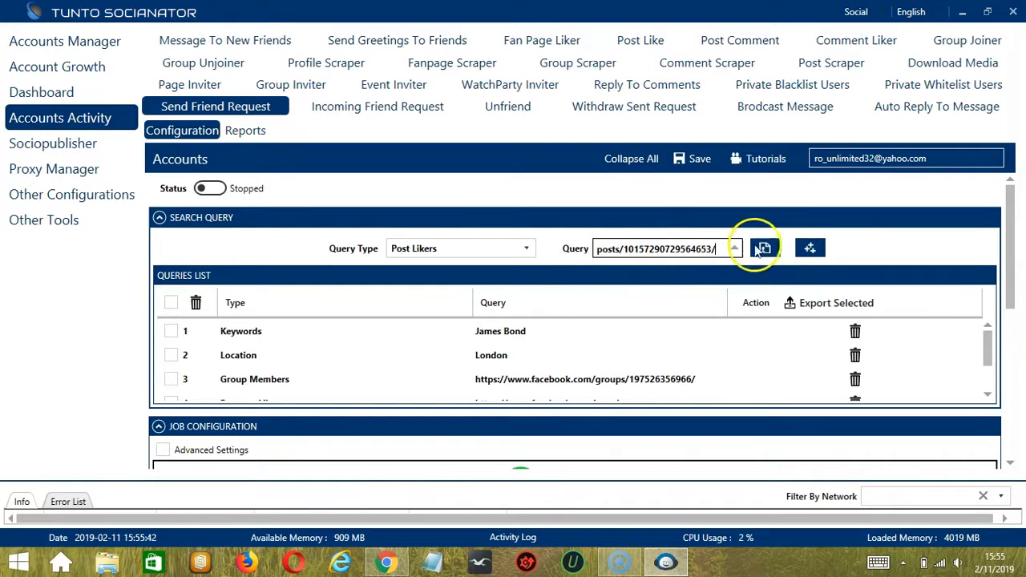
{"action": "left_click", "coordinate": [809, 249]}
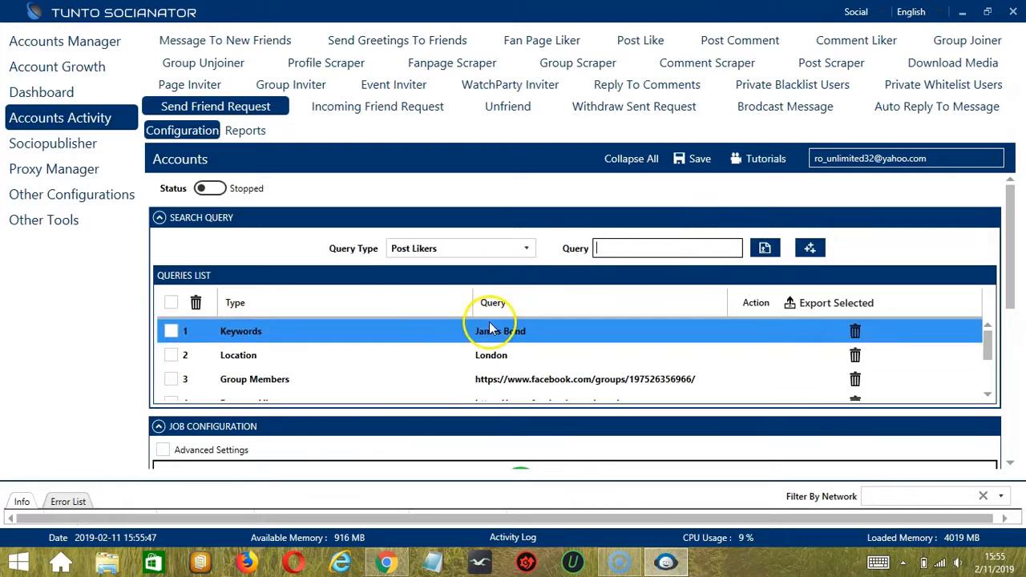
{"action": "left_click", "coordinate": [390, 555]}
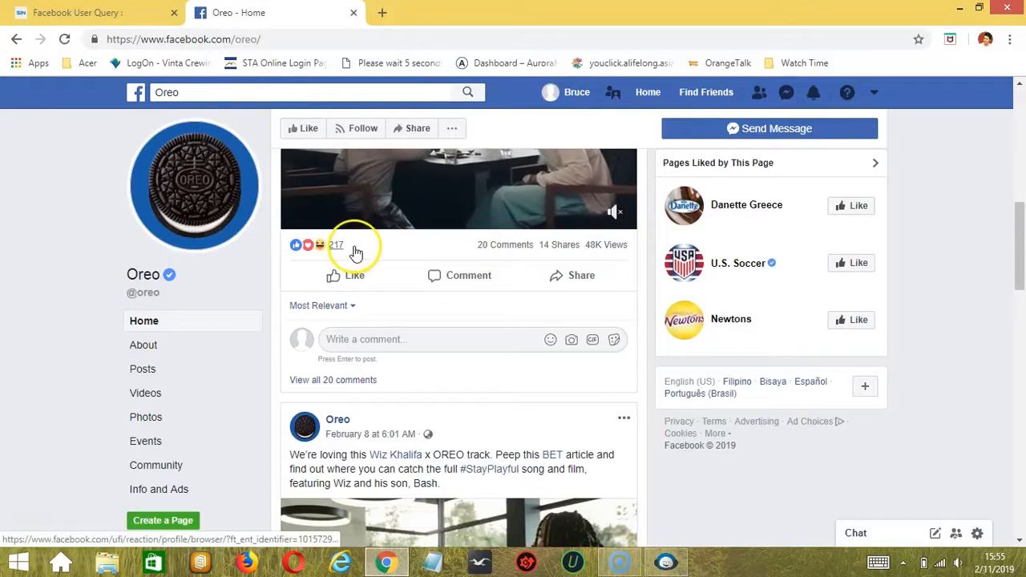
Step: Add the Oreo post link as a Post Sharer query
{"action": "key", "text": "alt+Tab"}
{"action": "left_click", "coordinate": [529, 250]}
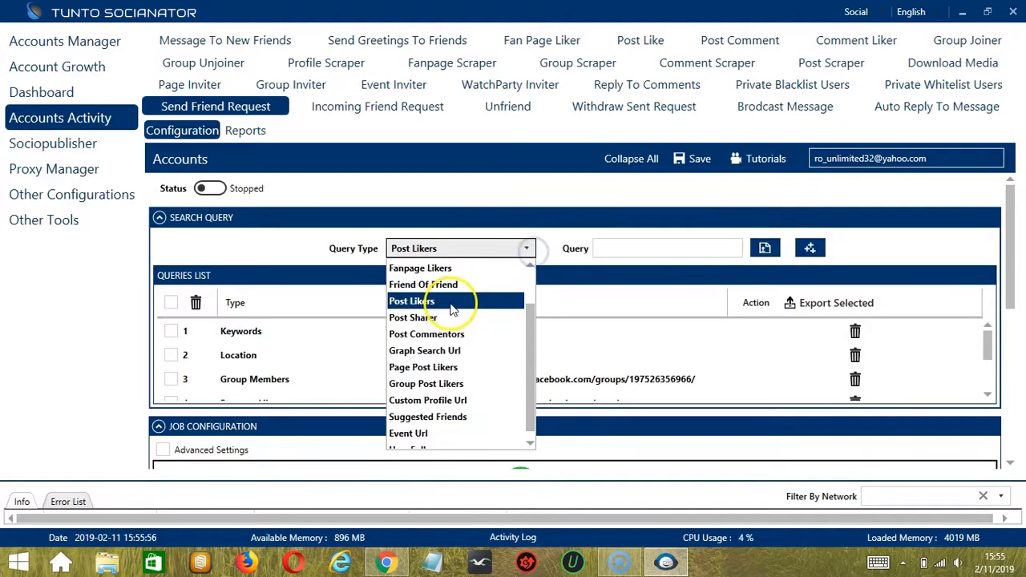
{"action": "left_click", "coordinate": [454, 319]}
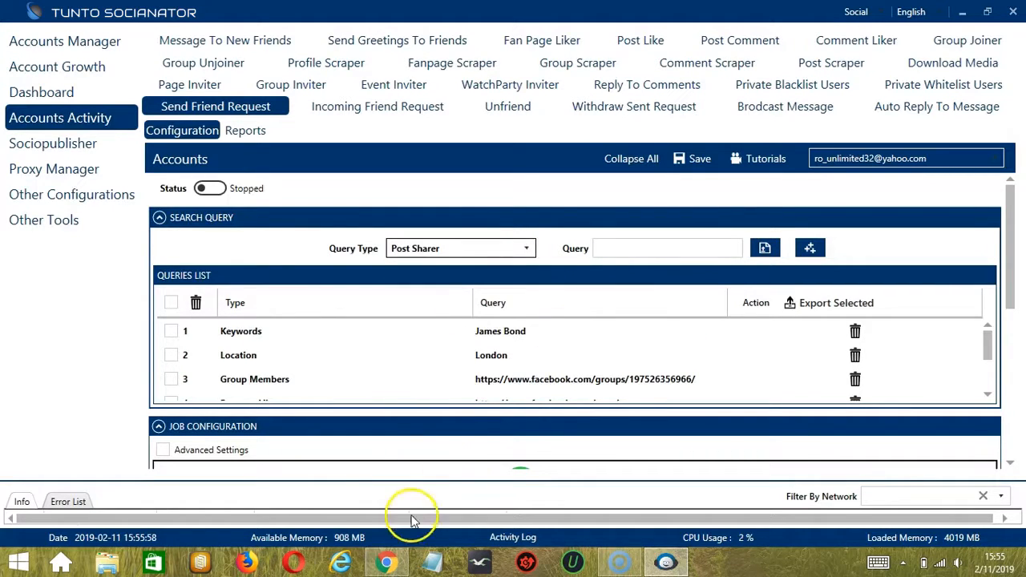
{"action": "left_click", "coordinate": [657, 249]}
{"action": "key", "text": "ctrl+v"}
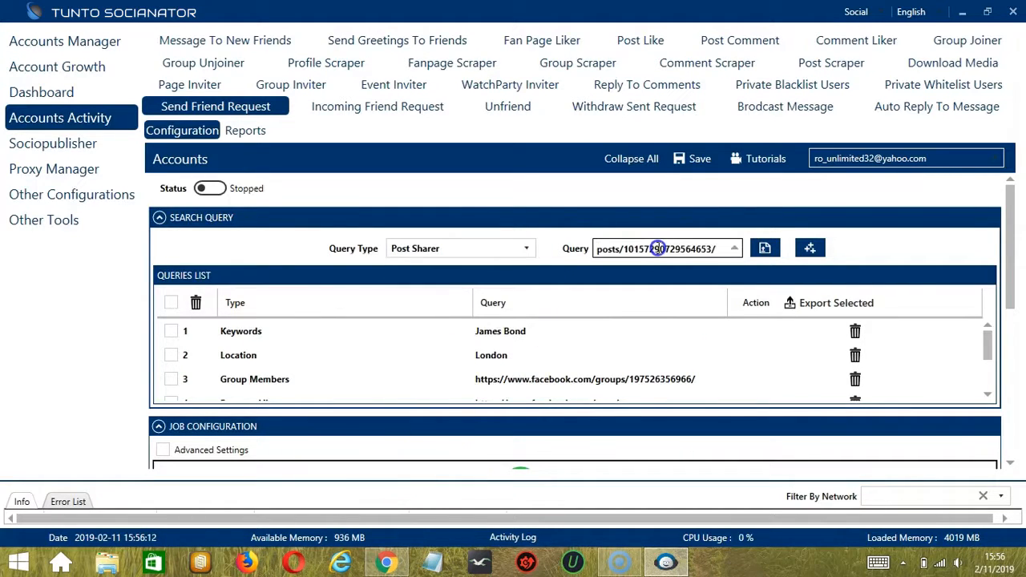
{"action": "left_click", "coordinate": [809, 248]}
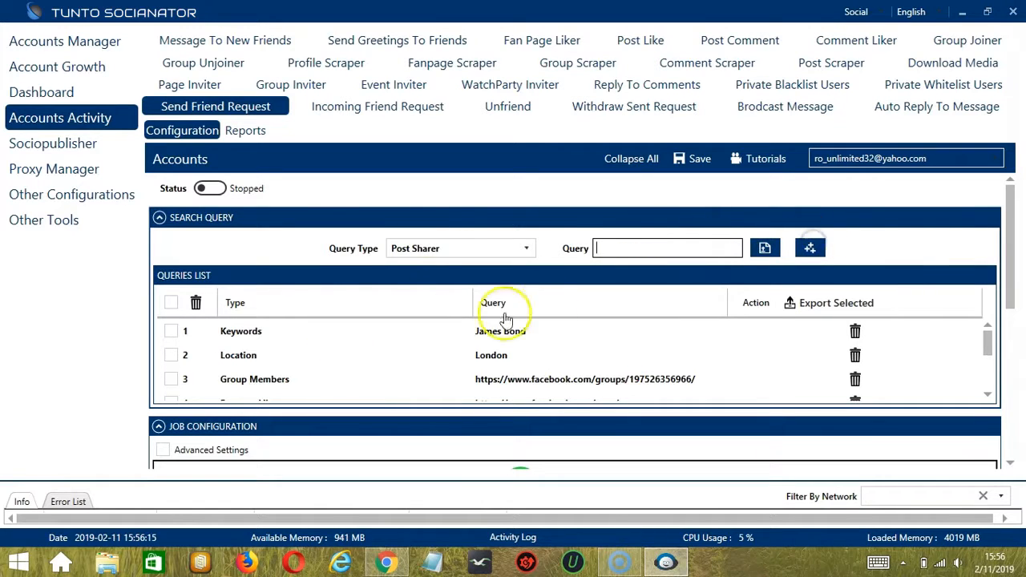
Step: Add the same Oreo post link as a Post Commentors query
{"action": "left_click", "coordinate": [386, 563]}
{"action": "mouse_move", "coordinate": [503, 248]}
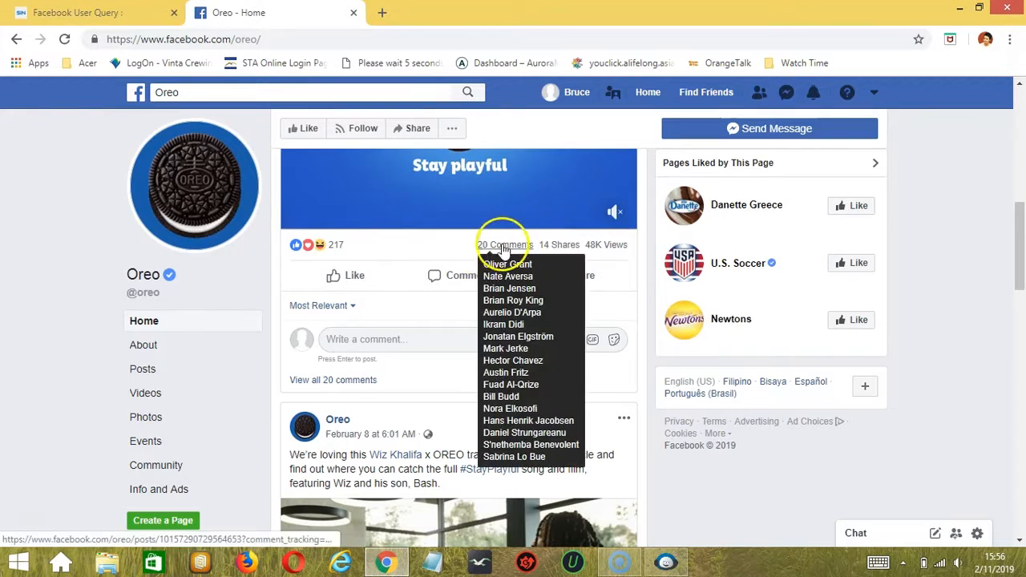
{"action": "mouse_move", "coordinate": [562, 248]}
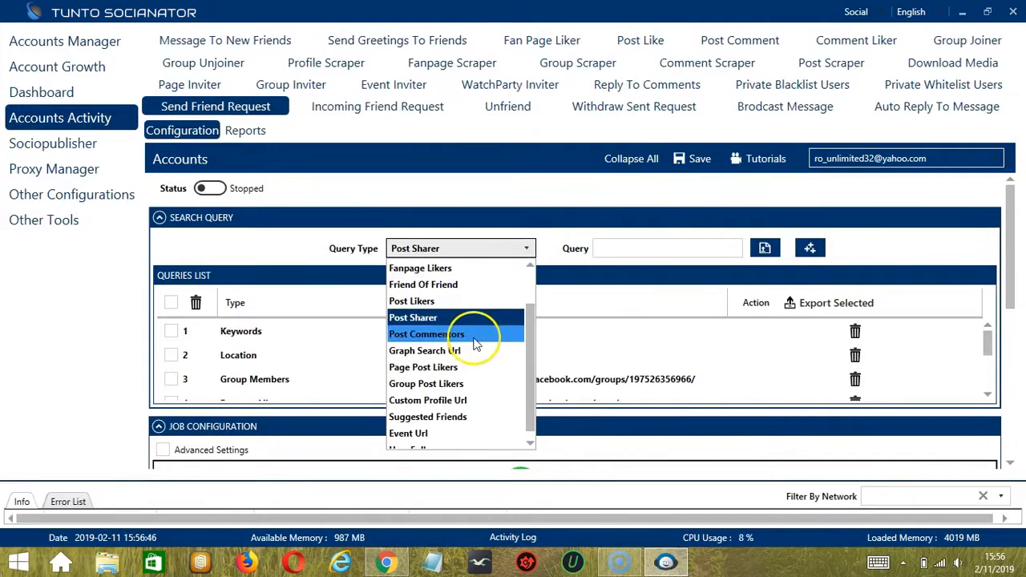
{"action": "left_click", "coordinate": [475, 343]}
{"action": "left_click", "coordinate": [665, 251]}
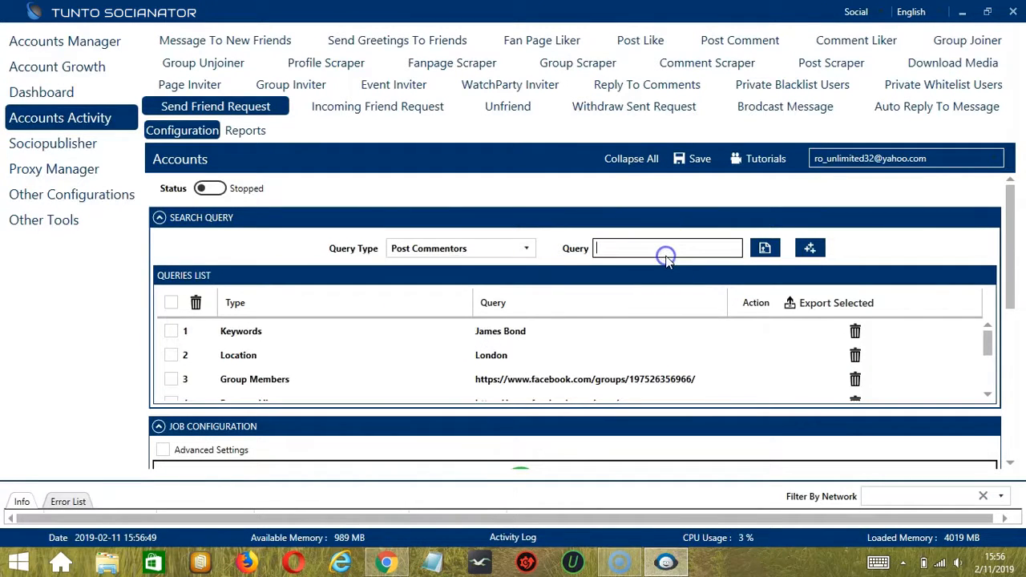
{"action": "key", "text": "ctrl+v"}
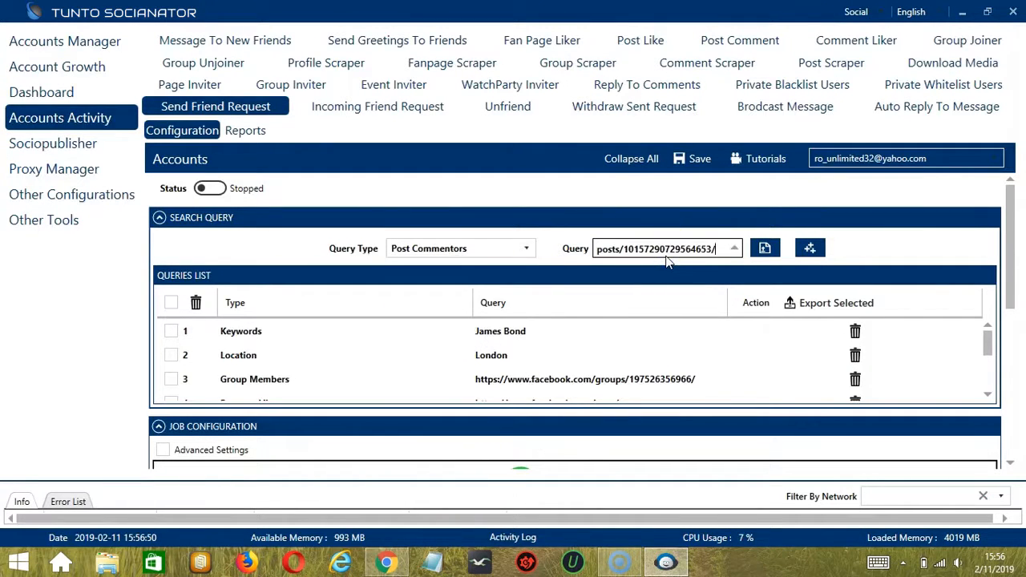
{"action": "left_click", "coordinate": [810, 247]}
{"action": "left_click", "coordinate": [388, 564]}
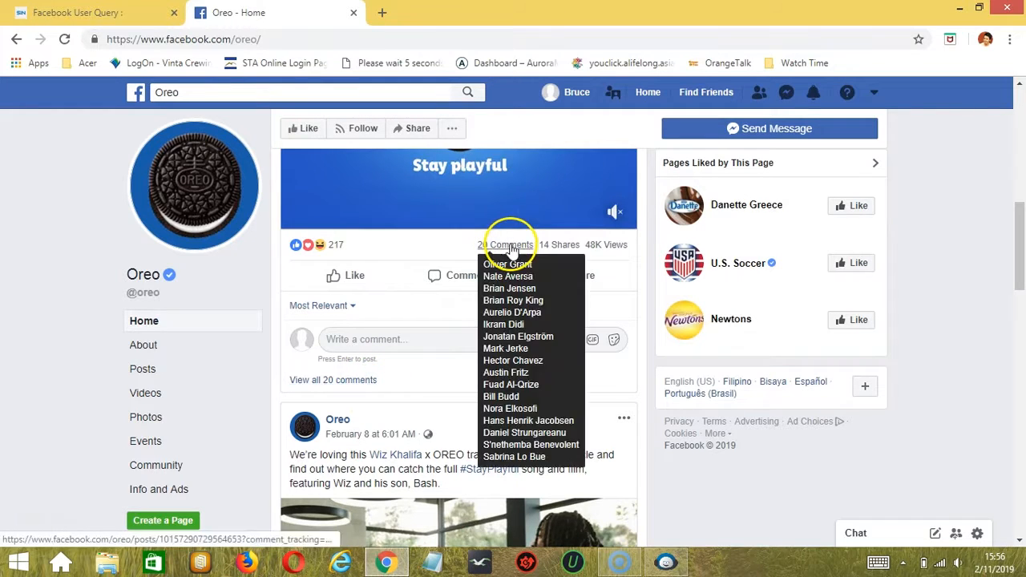
{"action": "left_click", "coordinate": [666, 563]}
{"action": "left_click", "coordinate": [527, 248]}
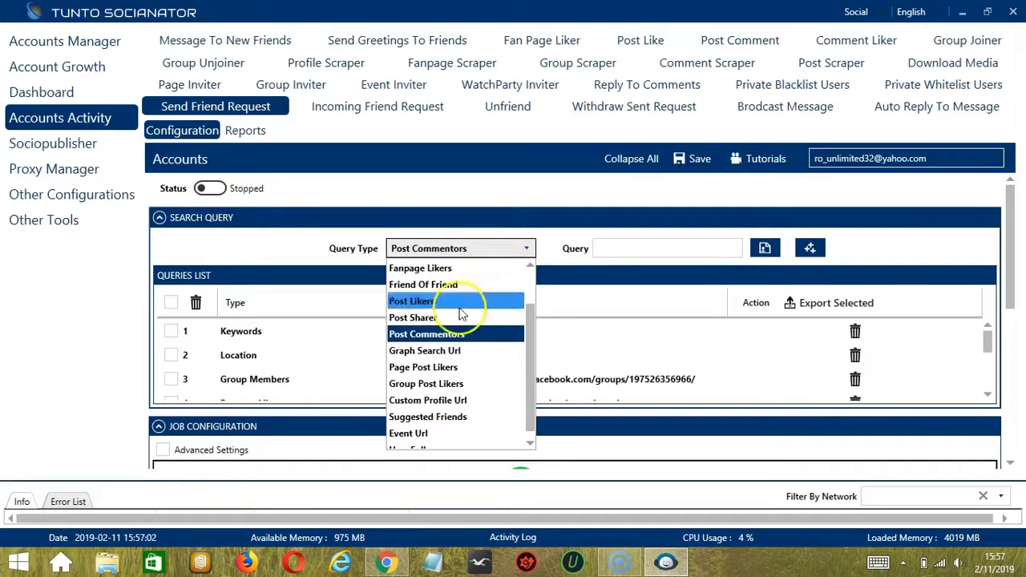
Step: With Graph Search Url chosen, search Facebook people for 'james bond' and copy the results address
{"action": "left_click", "coordinate": [457, 353]}
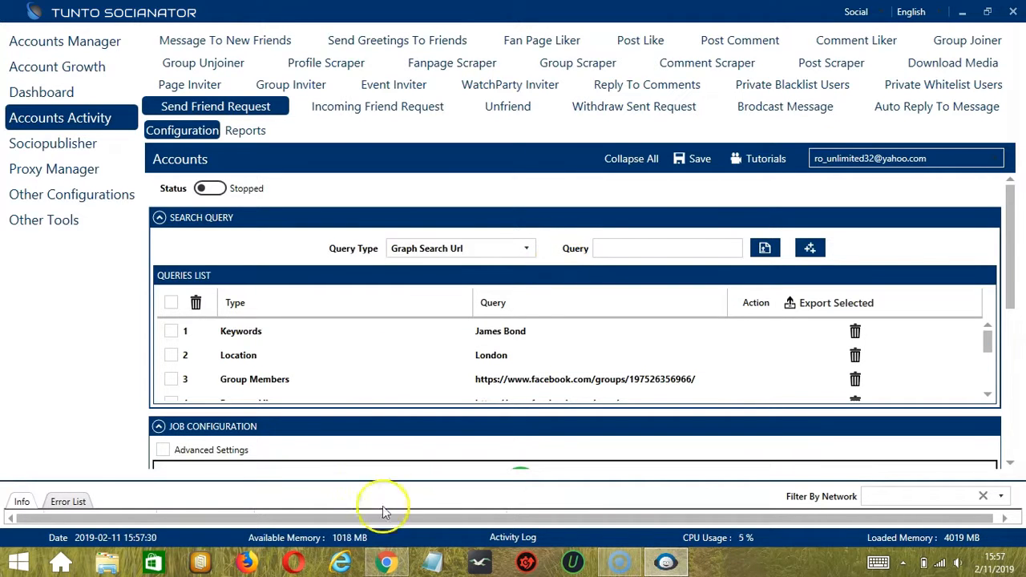
{"action": "left_click", "coordinate": [387, 563]}
{"action": "left_click", "coordinate": [286, 94]}
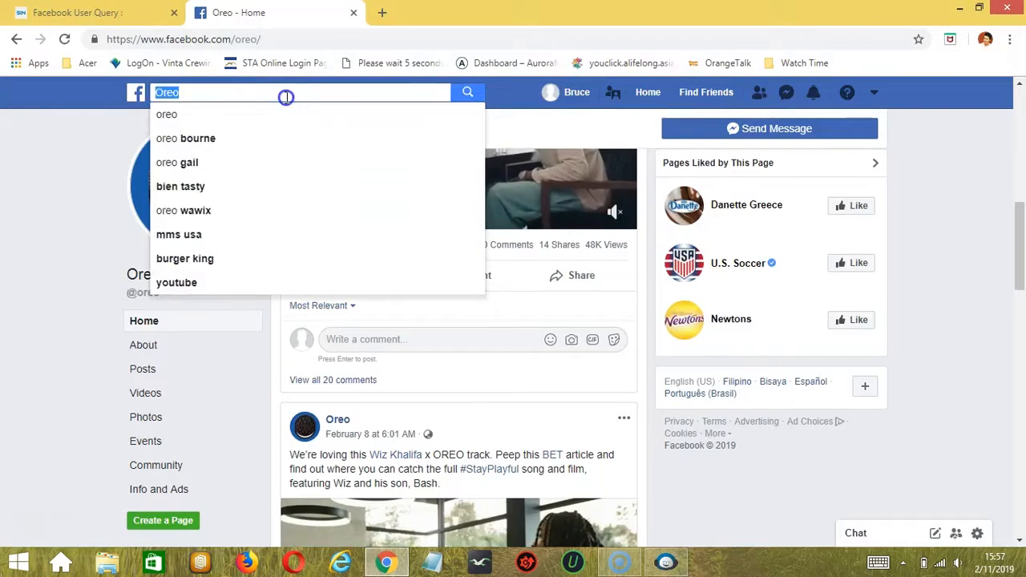
{"action": "type", "text": "james bond"}
{"action": "left_click", "coordinate": [465, 94]}
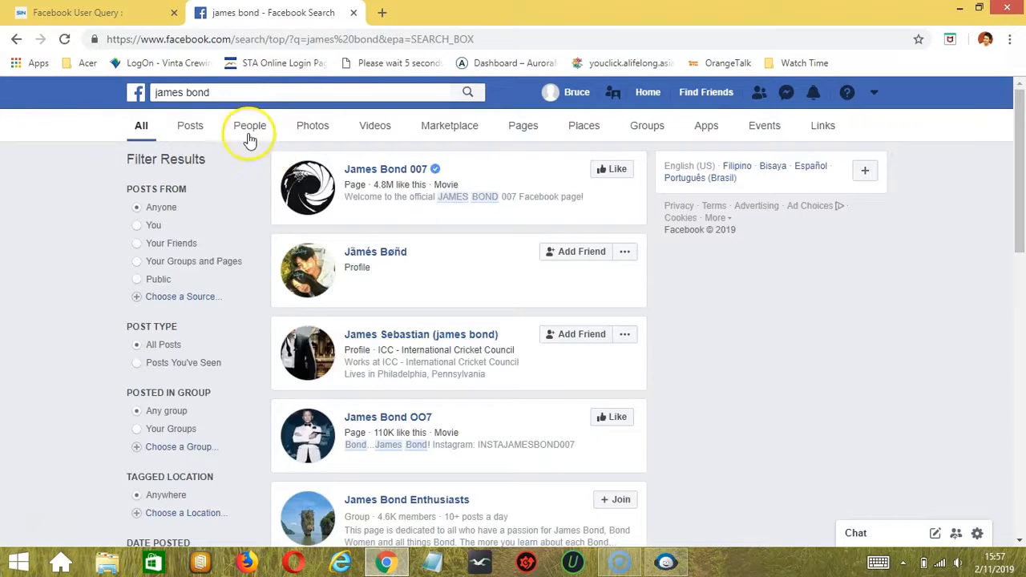
{"action": "left_click", "coordinate": [246, 130]}
{"action": "left_click", "coordinate": [369, 39]}
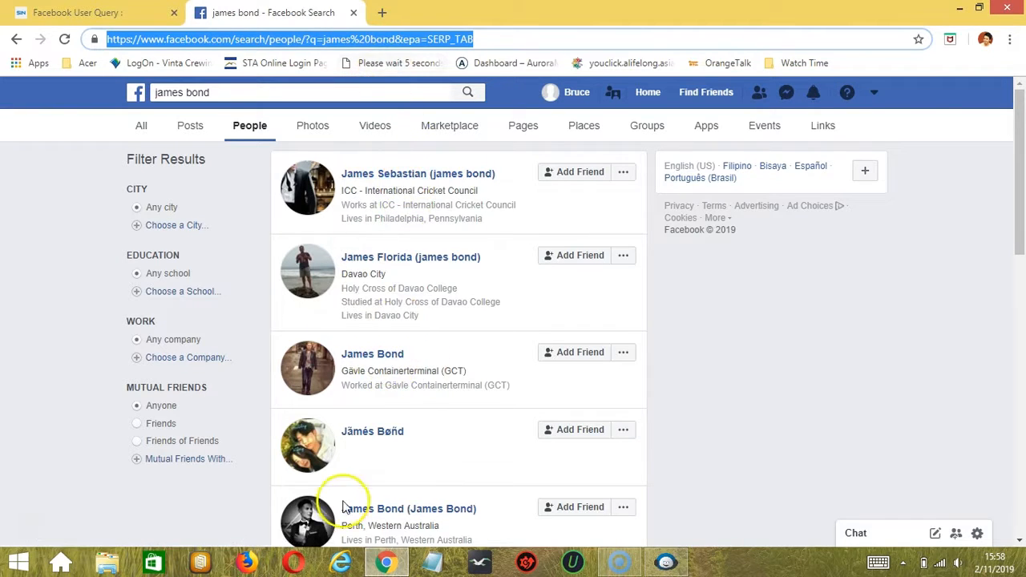
Step: Paste the james bond people-search URL into Query and add it to the queries list
{"action": "mouse_move", "coordinate": [665, 561]}
{"action": "left_click", "coordinate": [601, 437]}
{"action": "left_click", "coordinate": [642, 249]}
{"action": "key", "text": "ctrl+v"}
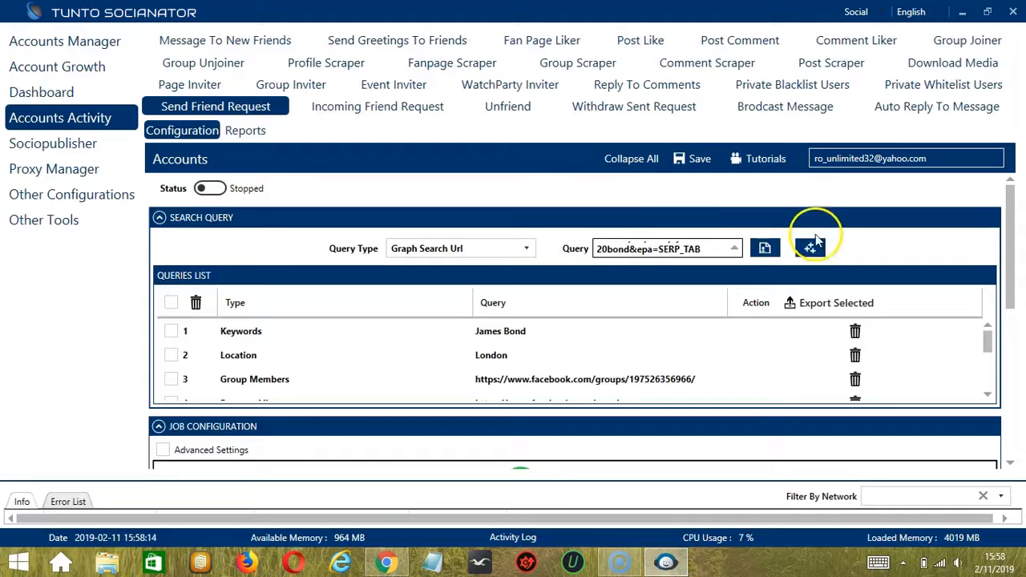
{"action": "left_click", "coordinate": [812, 244]}
{"action": "left_click", "coordinate": [525, 250]}
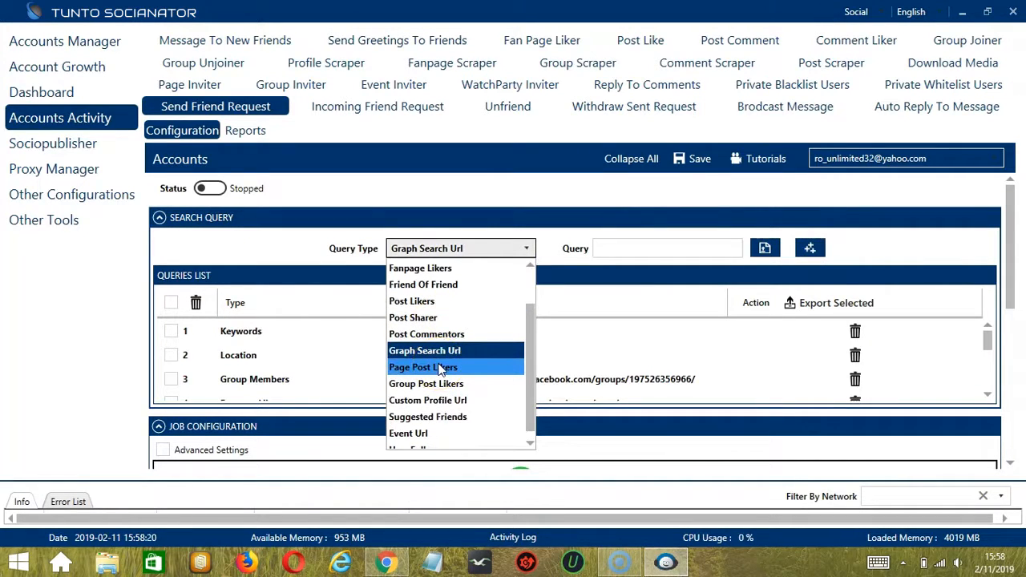
Step: Copy the official Oreo Facebook page URL and add it as a Page Post Likers query
{"action": "left_click", "coordinate": [439, 368]}
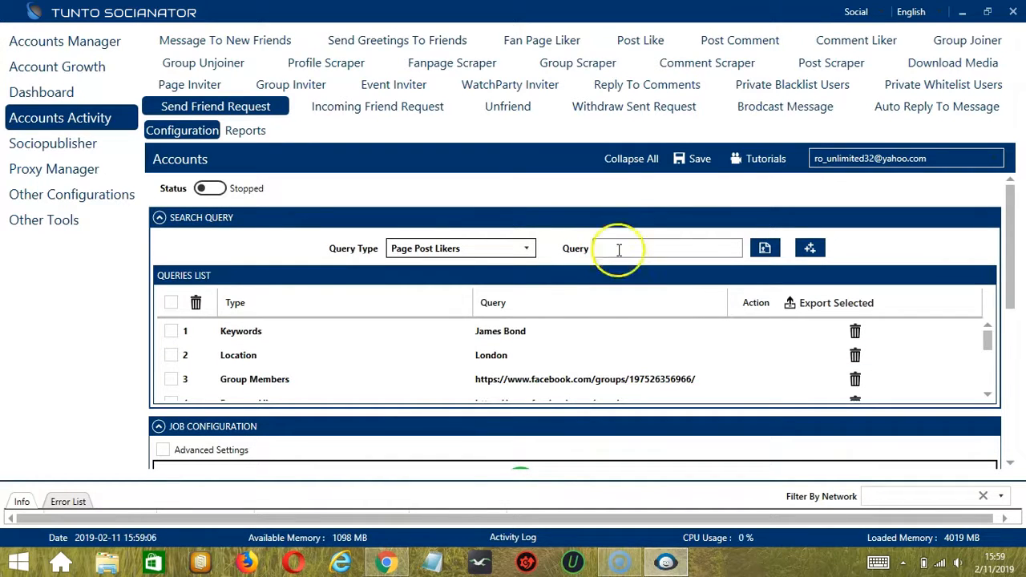
{"action": "left_click", "coordinate": [386, 562]}
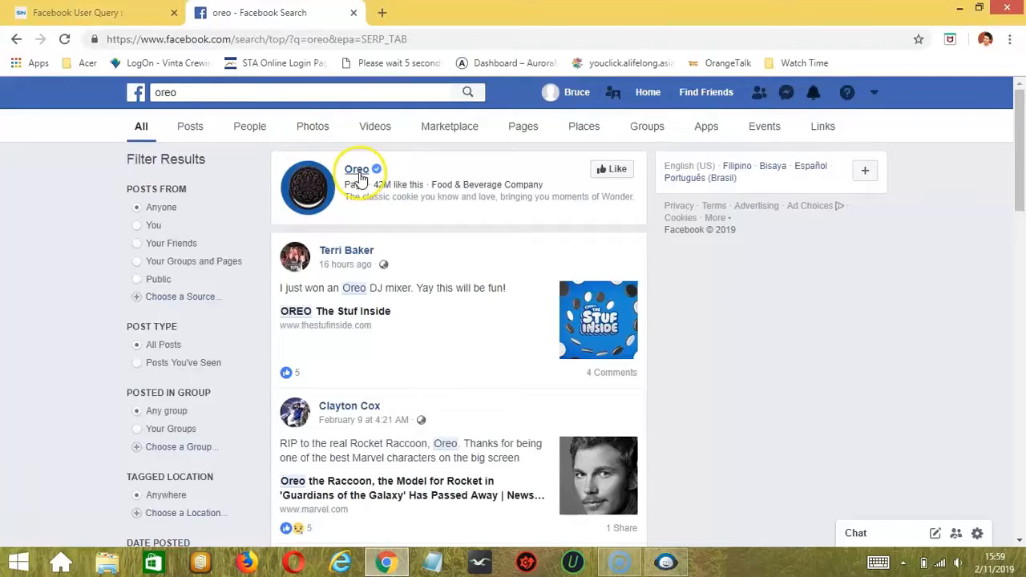
{"action": "left_click", "coordinate": [358, 171]}
{"action": "left_click", "coordinate": [152, 40]}
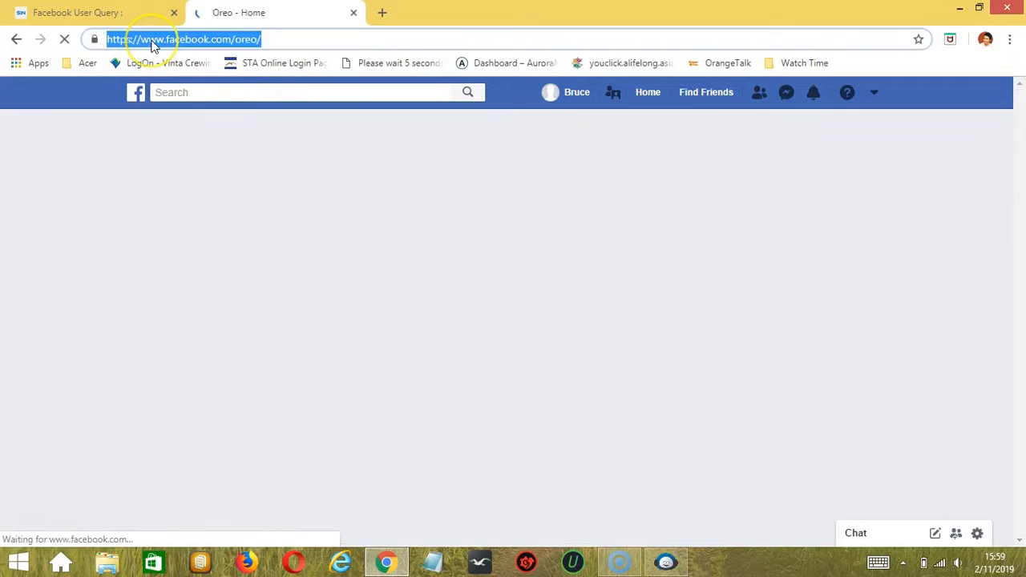
{"action": "left_click", "coordinate": [665, 562]}
{"action": "left_click", "coordinate": [667, 248]}
{"action": "left_click", "coordinate": [808, 248]}
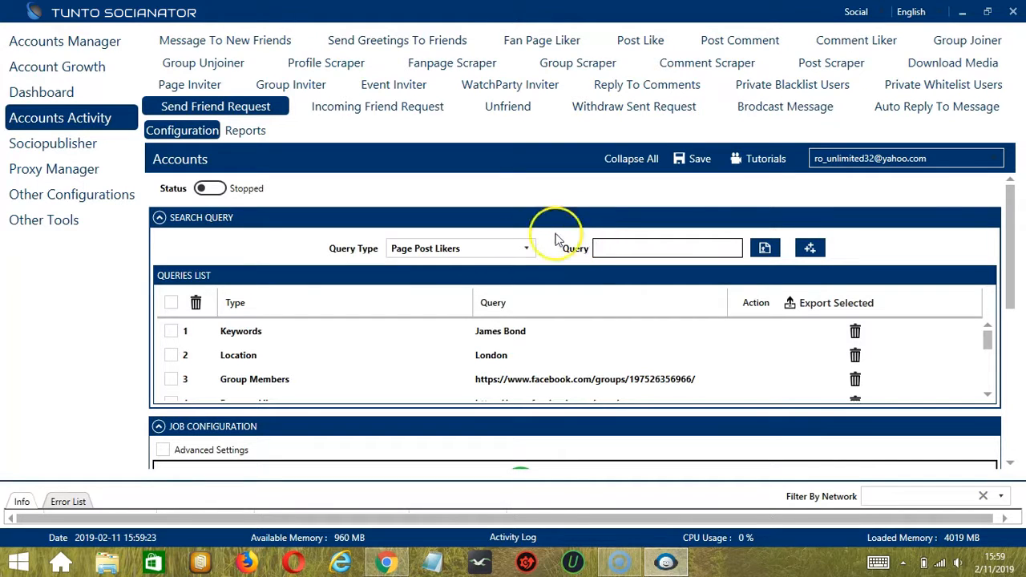
{"action": "left_click", "coordinate": [529, 249]}
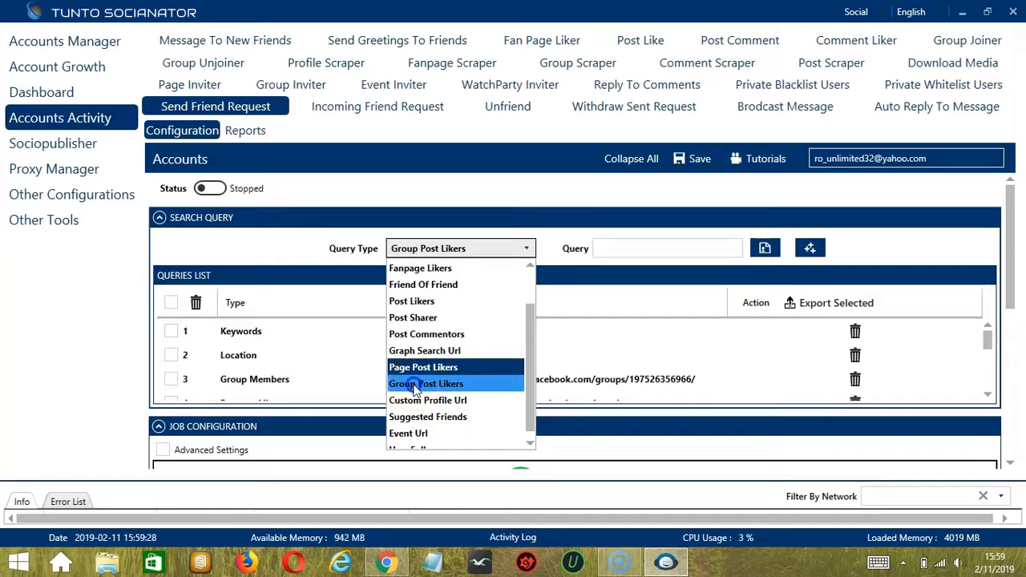
Step: Copy the How To Draw Manga | Anime Tips group URL and add it as a Group Post Likers query
{"action": "left_click", "coordinate": [415, 384]}
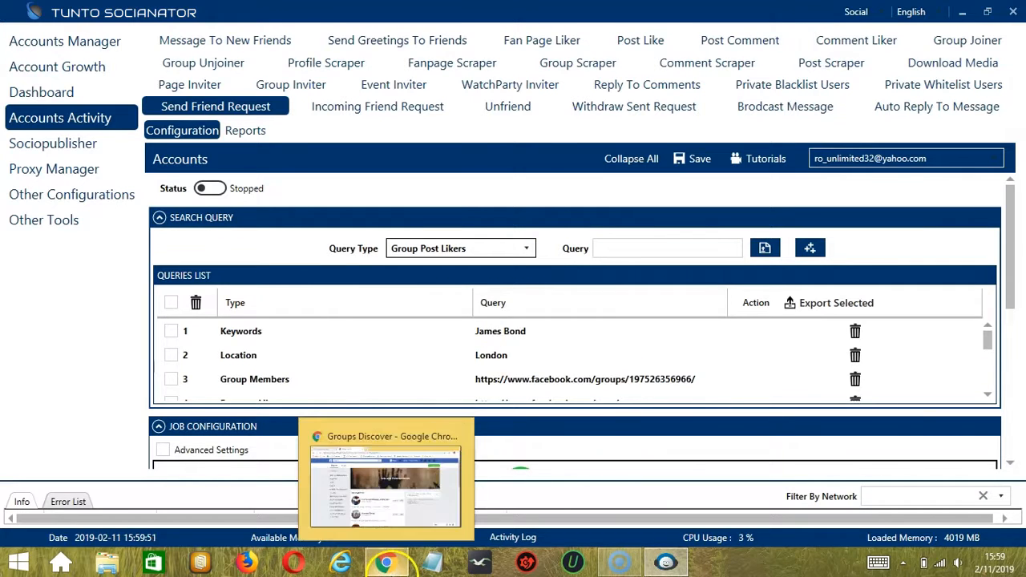
{"action": "left_click", "coordinate": [386, 563]}
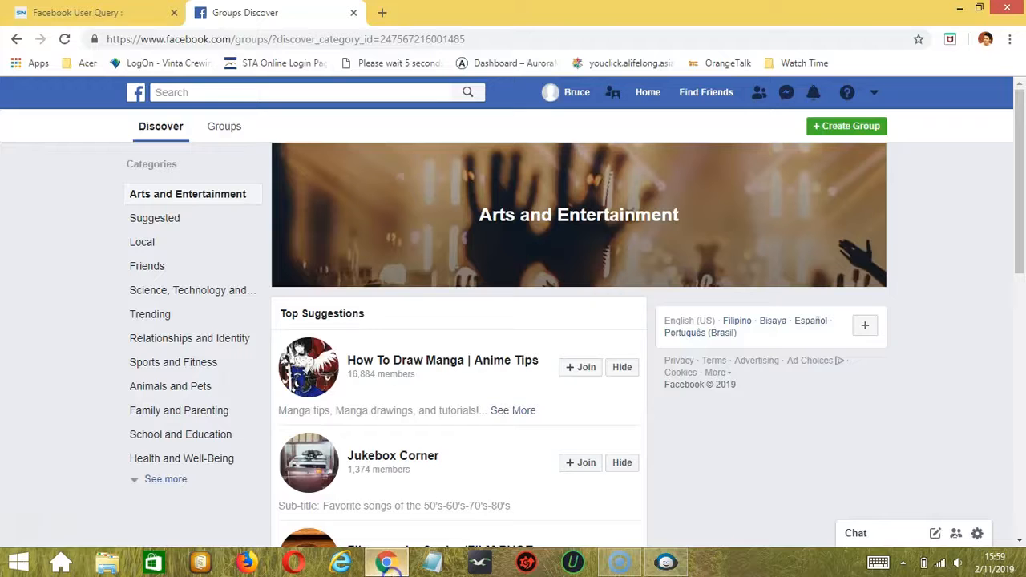
{"action": "left_click", "coordinate": [423, 362]}
{"action": "left_click", "coordinate": [341, 45]}
{"action": "key", "text": "ctrl+c"}
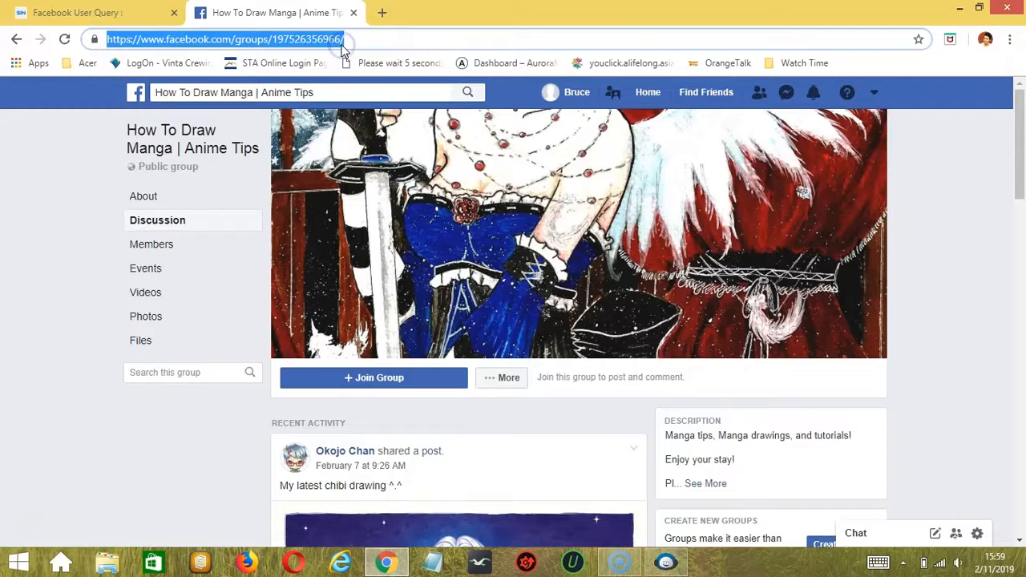
{"action": "key", "text": "alt+Tab"}
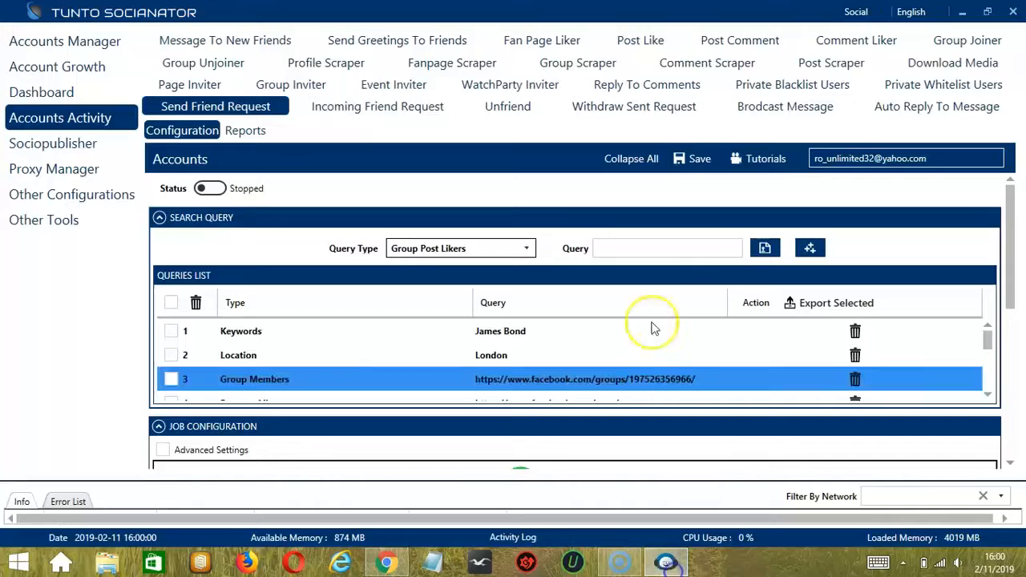
{"action": "left_click", "coordinate": [625, 246]}
{"action": "key", "text": "ctrl+v"}
{"action": "left_click", "coordinate": [809, 248]}
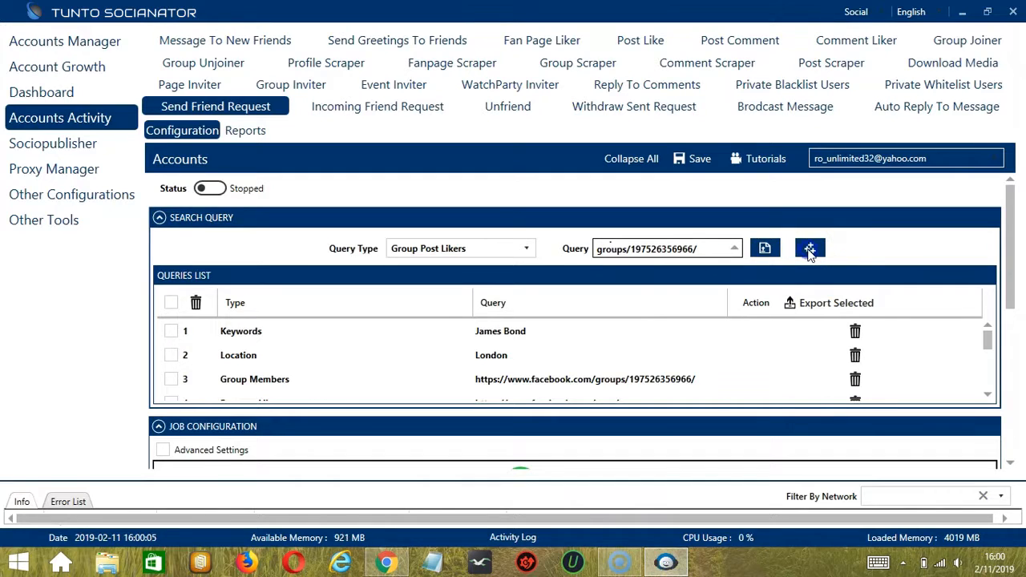
{"action": "left_click", "coordinate": [558, 359]}
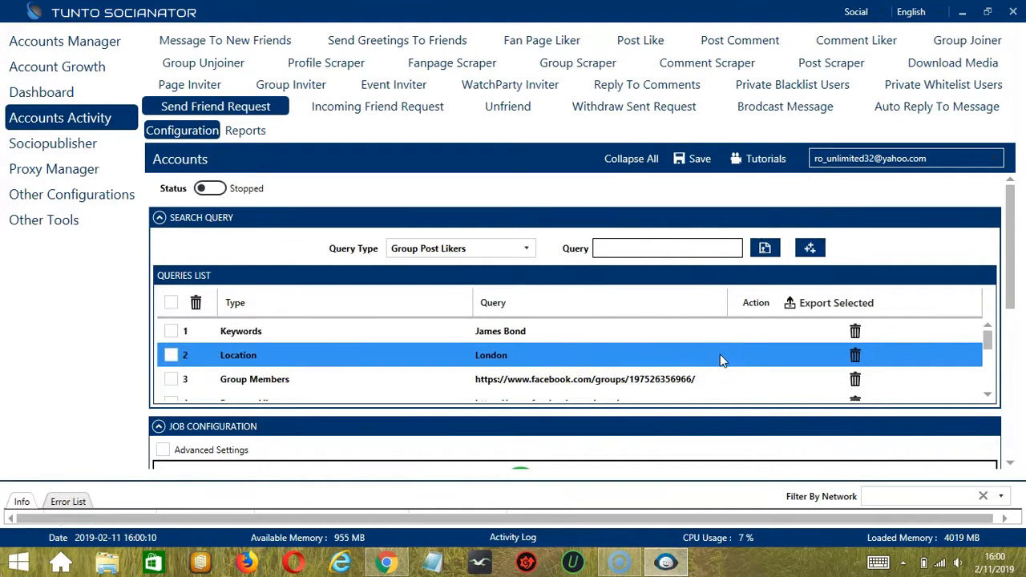
{"action": "left_click", "coordinate": [528, 249]}
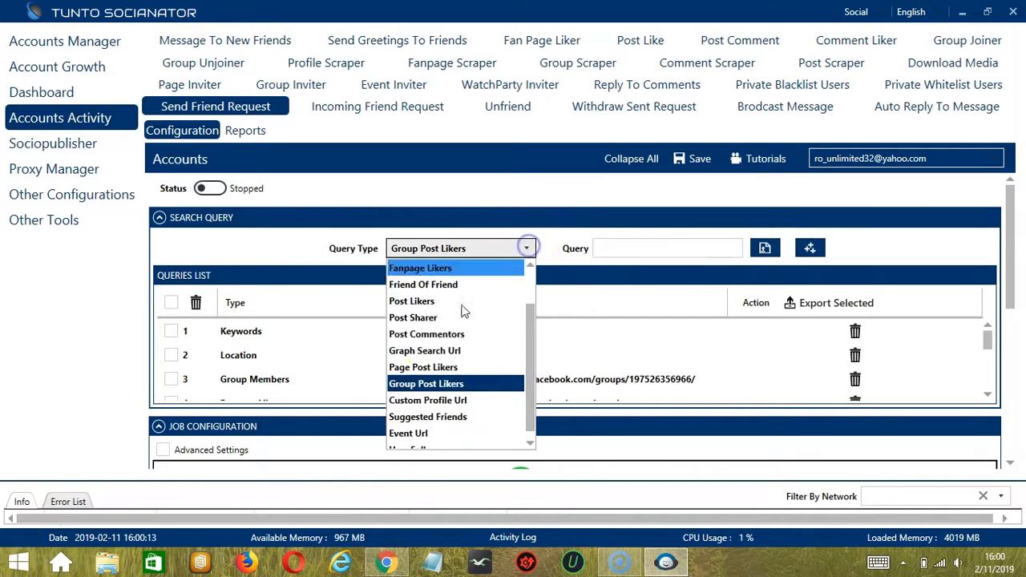
Step: Copy the top people-search result's profile URL and add it as a Custom Profile Url query
{"action": "left_click", "coordinate": [437, 400]}
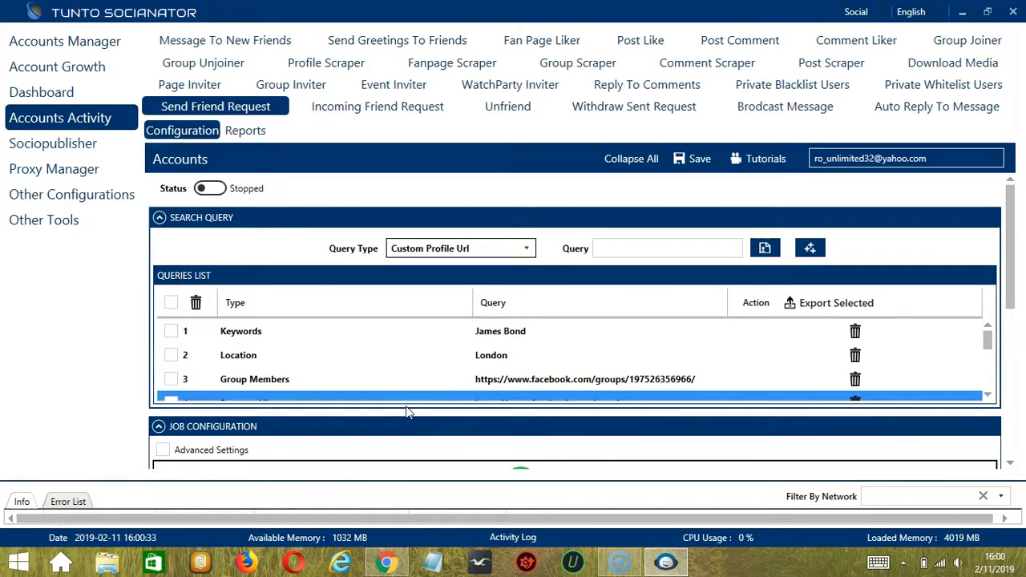
{"action": "left_click", "coordinate": [386, 562]}
{"action": "left_click", "coordinate": [368, 178]}
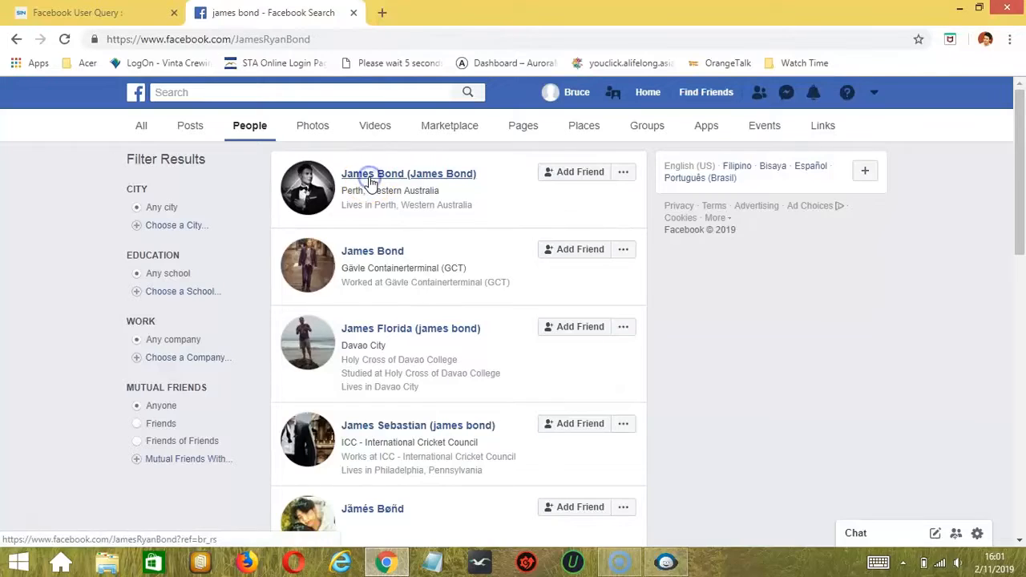
{"action": "left_click", "coordinate": [244, 42]}
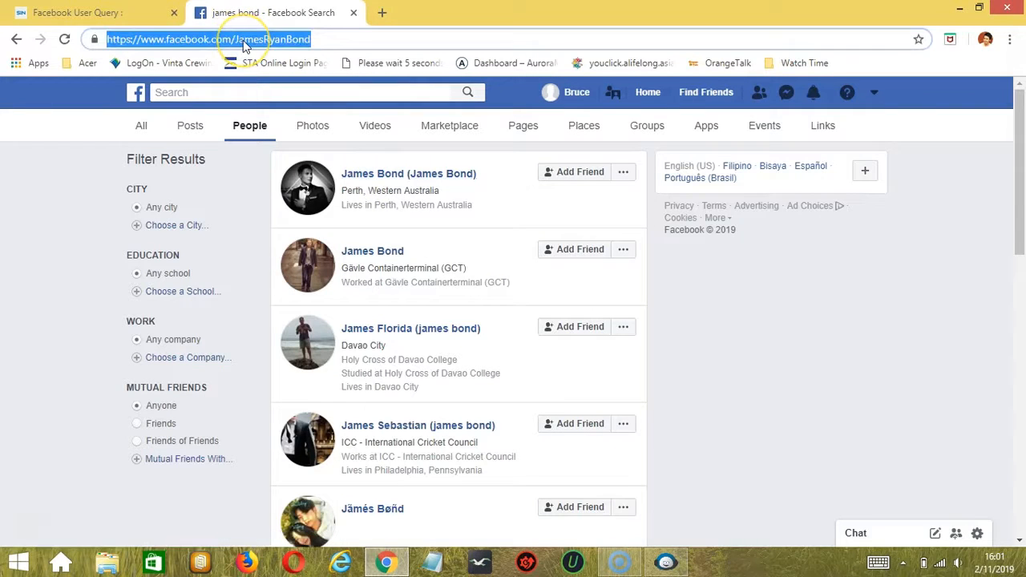
{"action": "key", "text": "alt+Tab"}
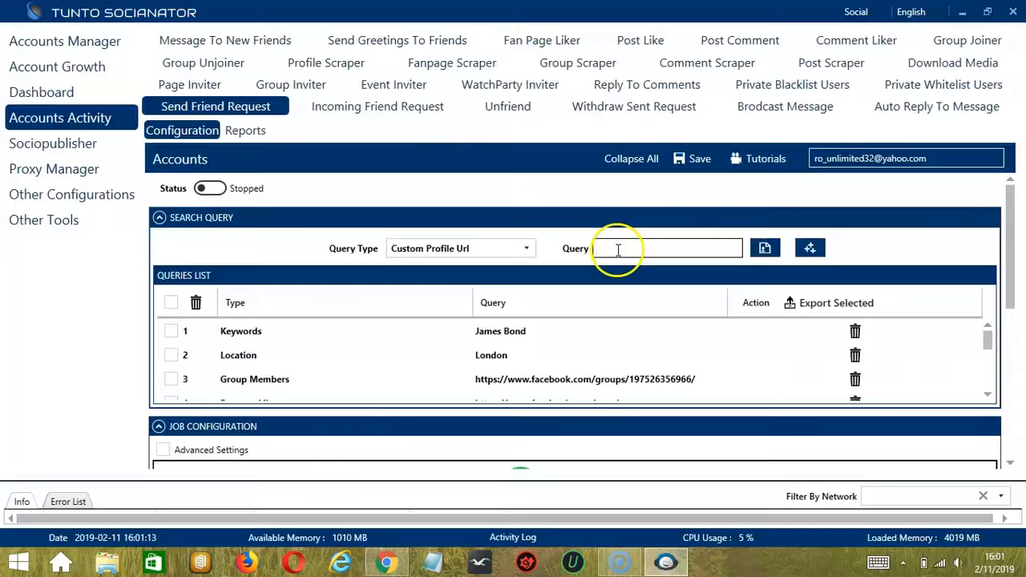
{"action": "left_click", "coordinate": [809, 248]}
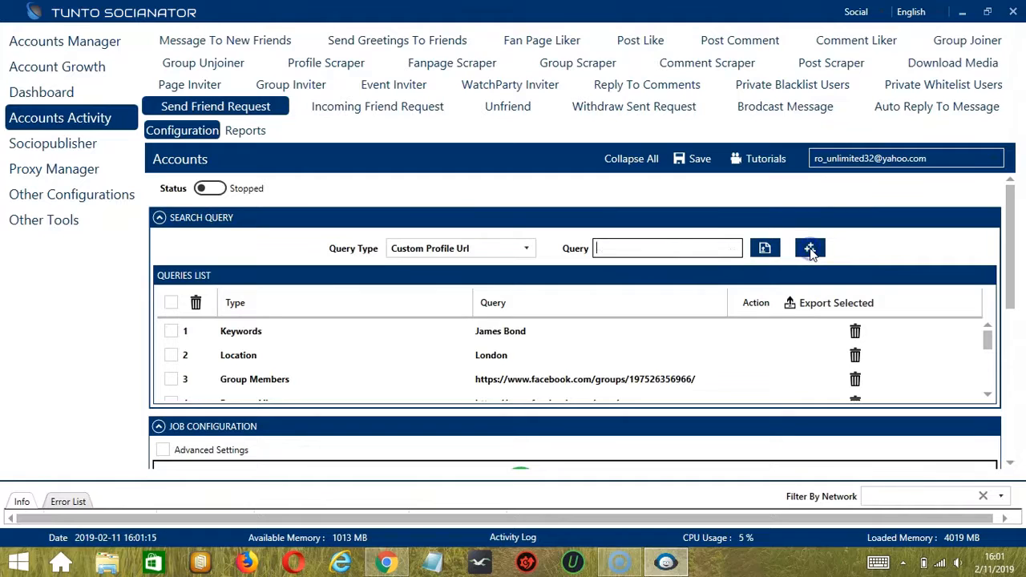
{"action": "left_click", "coordinate": [526, 248]}
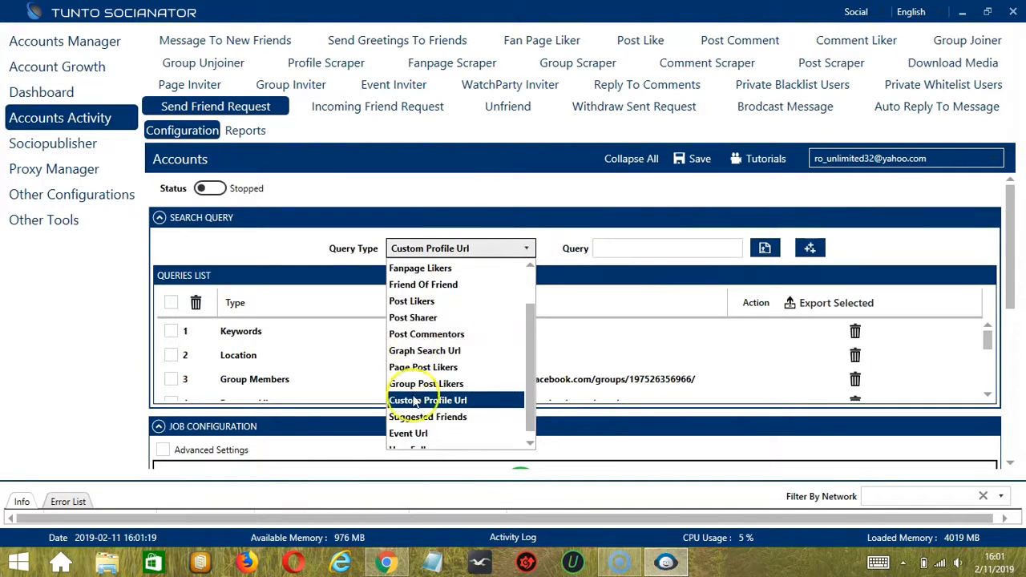
Step: Add a Suggested Friends query with the value 'Friends'
{"action": "left_click", "coordinate": [429, 418]}
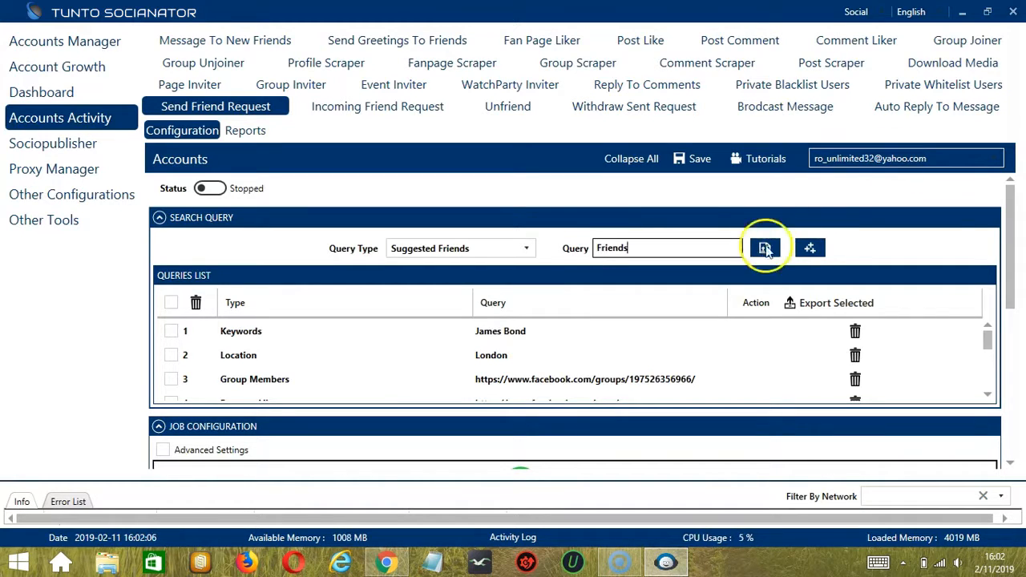
{"action": "left_click", "coordinate": [804, 250]}
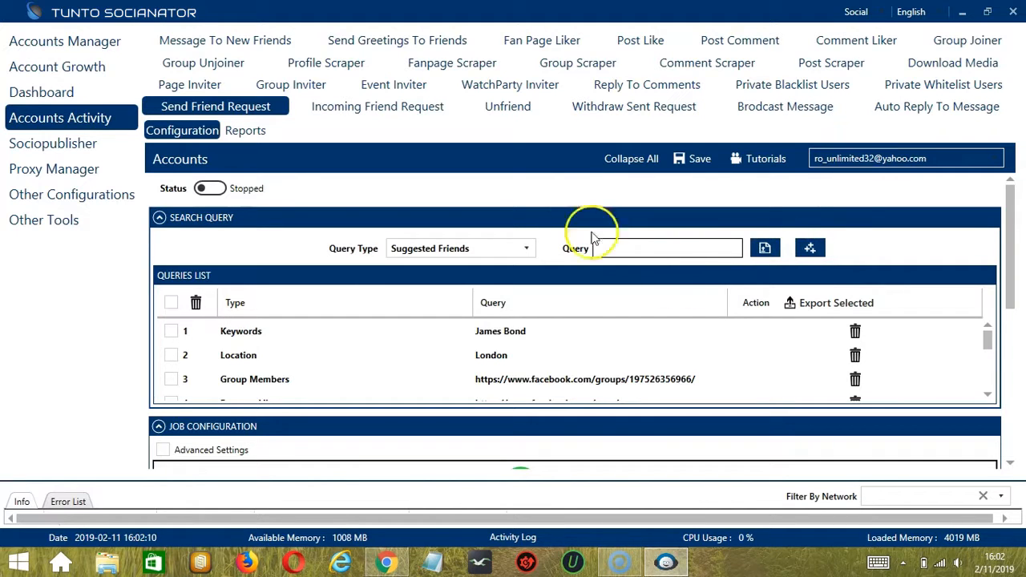
{"action": "left_click", "coordinate": [512, 253]}
Step: Copy the Recall paintball event's Facebook URL and add it as an Event Url query
{"action": "left_click", "coordinate": [426, 435]}
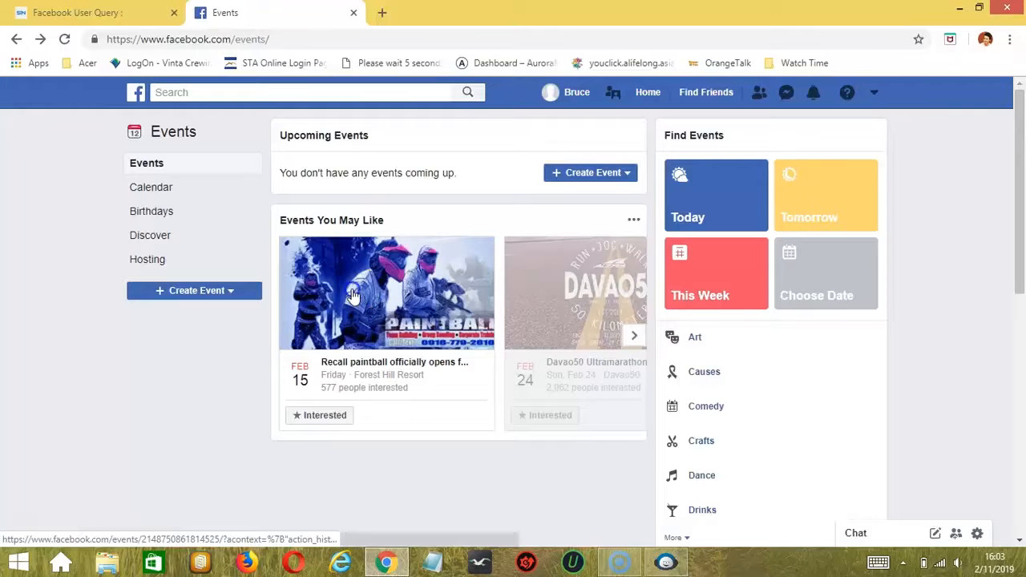
{"action": "left_click", "coordinate": [353, 297]}
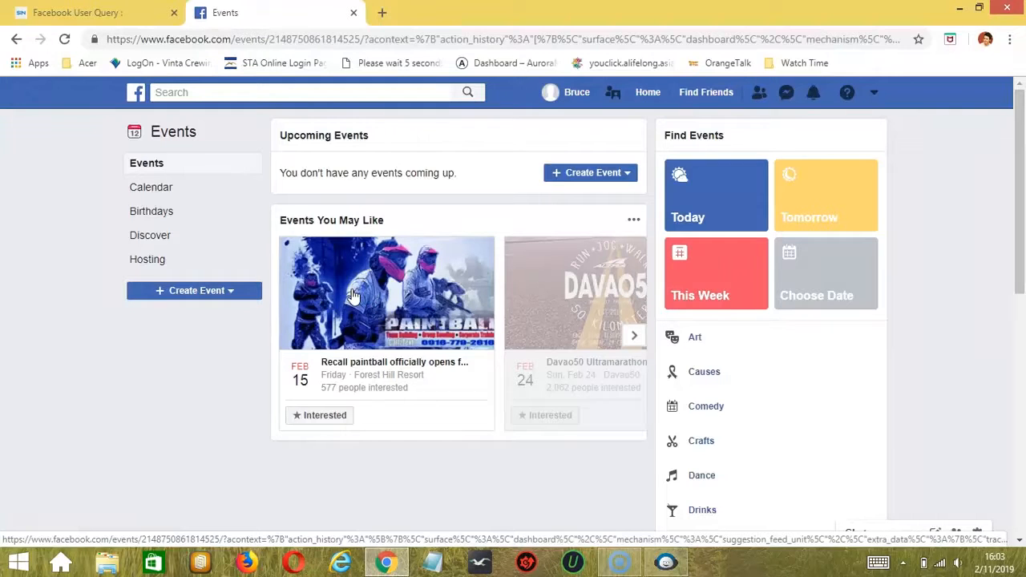
{"action": "left_click", "coordinate": [258, 40]}
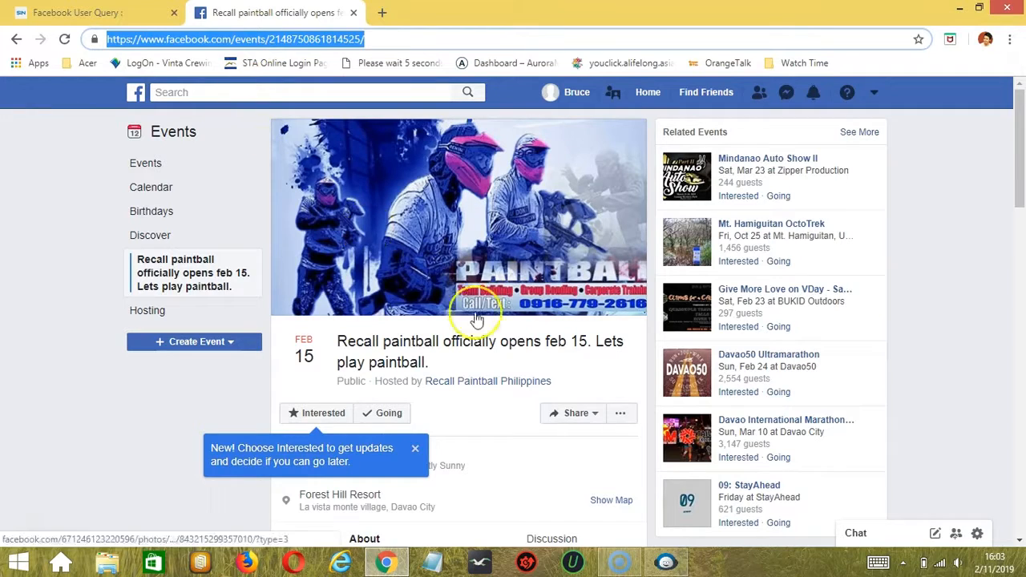
{"action": "mouse_move", "coordinate": [665, 561]}
{"action": "left_click", "coordinate": [630, 456]}
{"action": "left_click", "coordinate": [648, 251]}
{"action": "key", "text": "ctrl+v"}
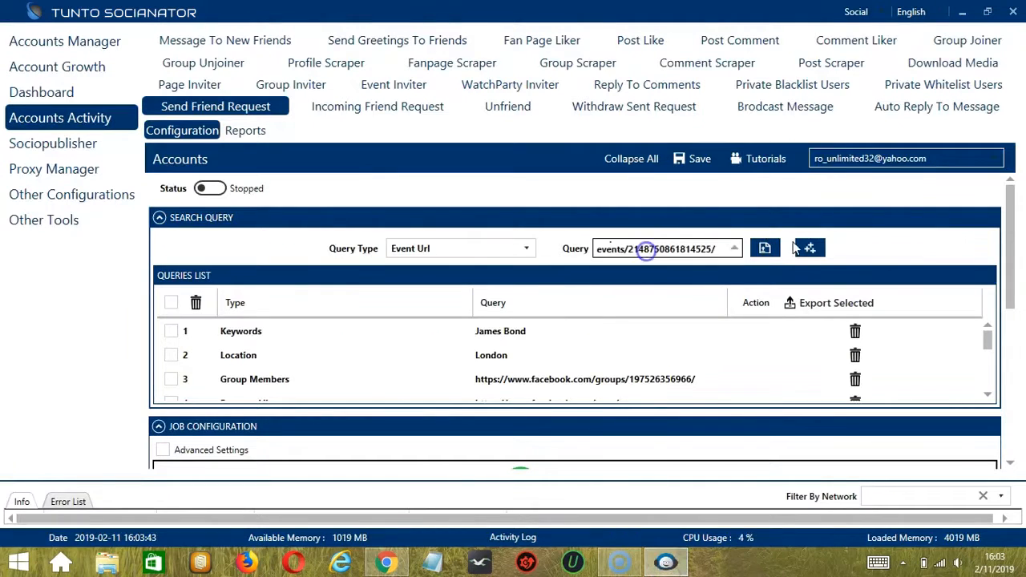
{"action": "left_click", "coordinate": [808, 249]}
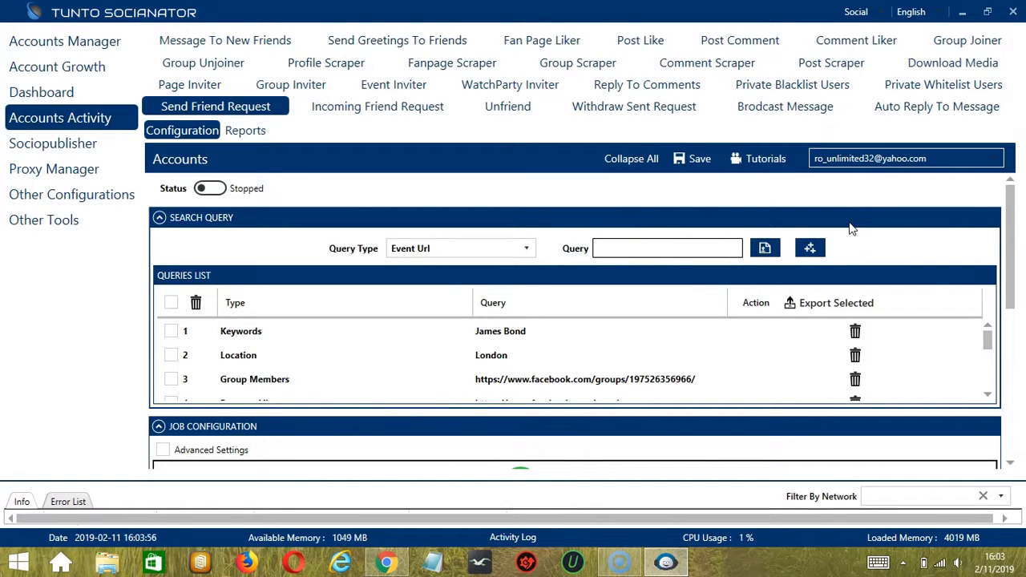
Step: Switch the query type to User Follower and delete the Keywords 'James Bond' query in row 1
{"action": "left_click", "coordinate": [457, 249]}
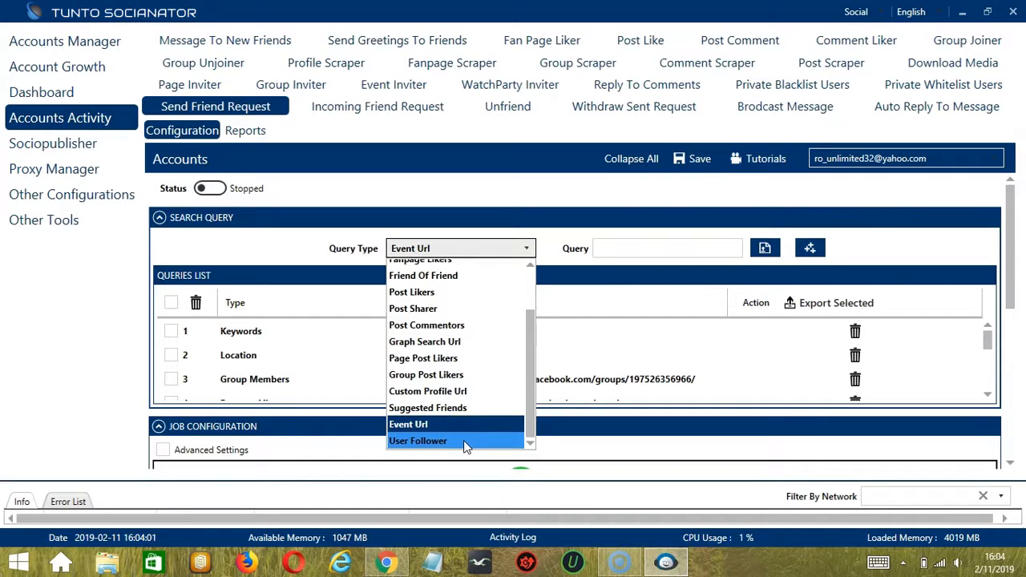
{"action": "left_click", "coordinate": [464, 440]}
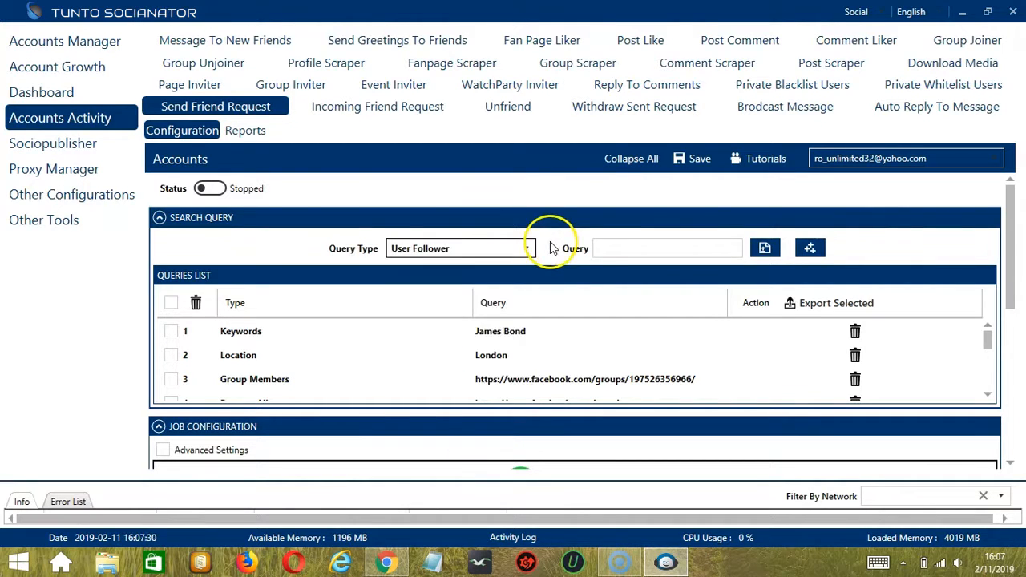
{"action": "left_click", "coordinate": [634, 249]}
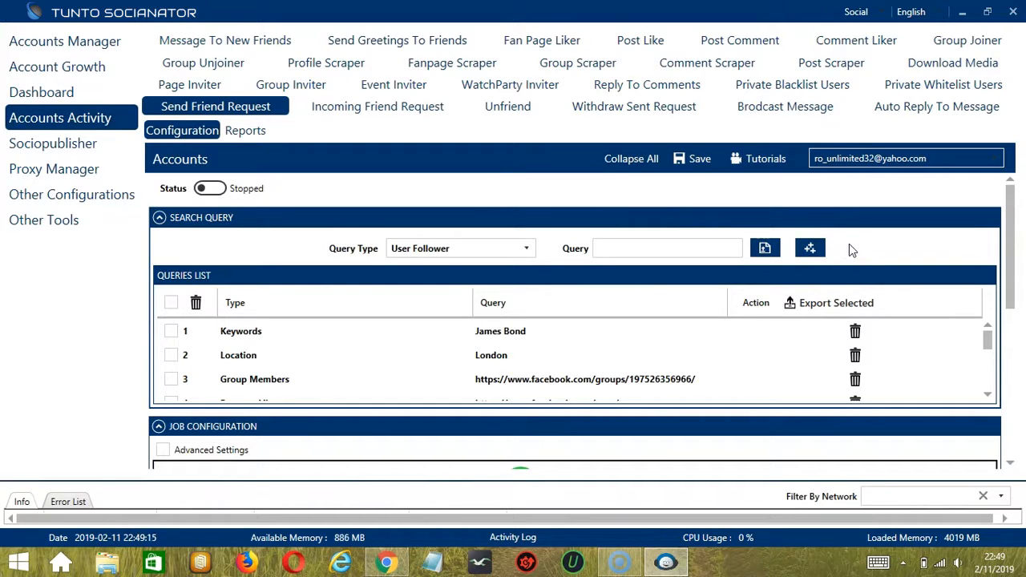
{"action": "left_click", "coordinate": [856, 332]}
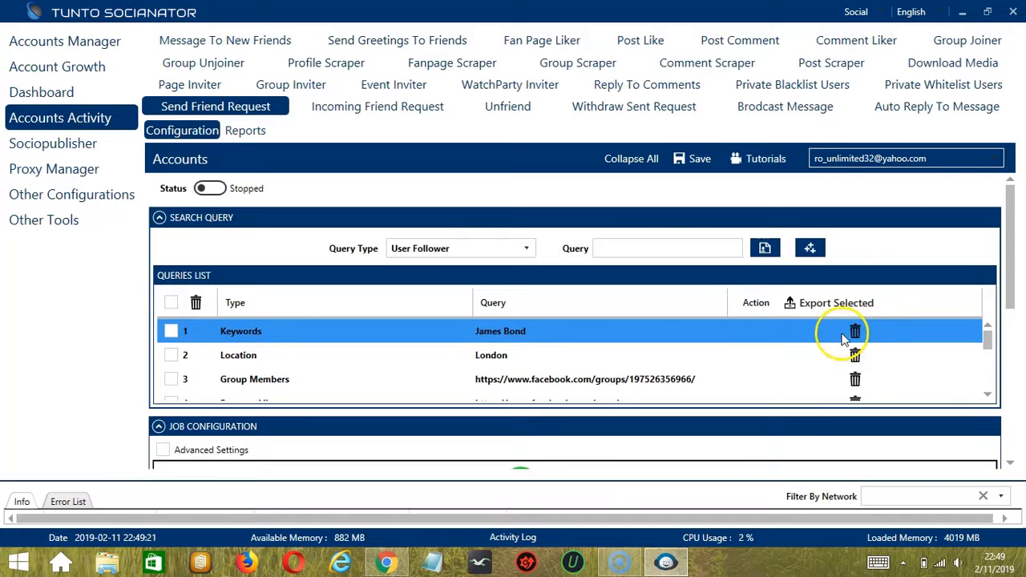
{"action": "left_click", "coordinate": [855, 332]}
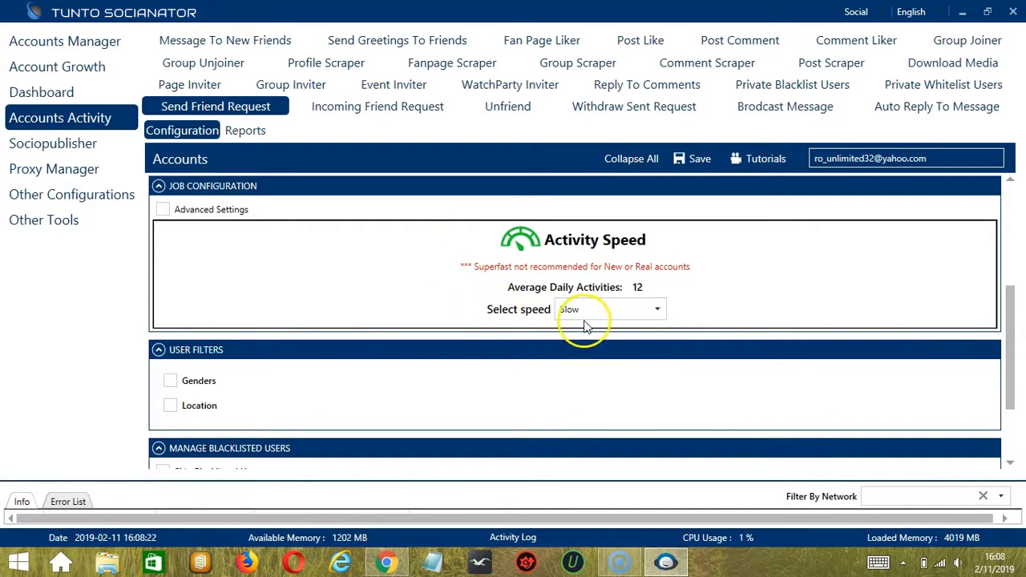
Step: Raise the activity speed through Medium and Fast to Superfast, reaching 83 daily activities
{"action": "left_click", "coordinate": [657, 310]}
{"action": "left_click", "coordinate": [611, 346]}
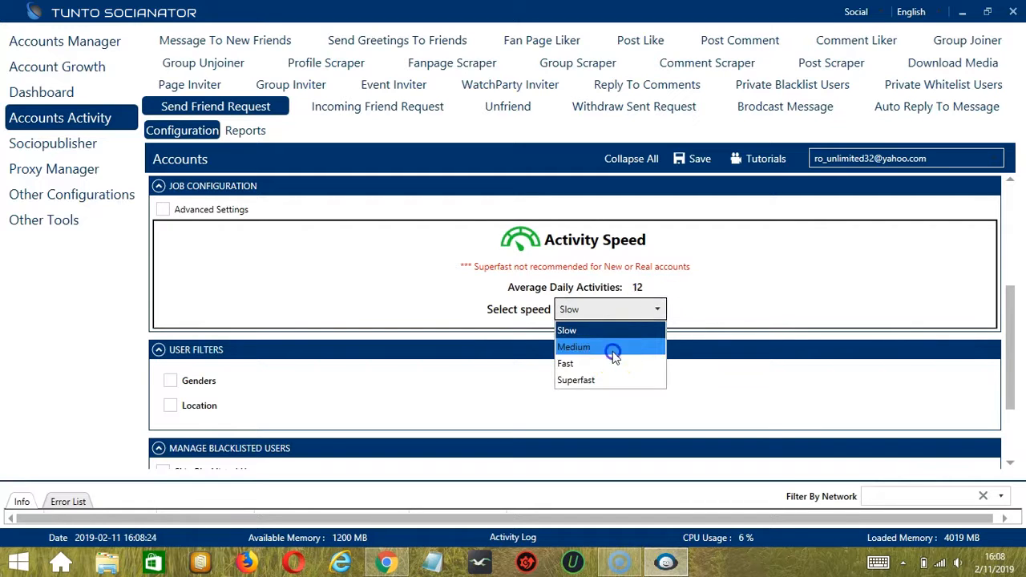
{"action": "left_click", "coordinate": [655, 312]}
{"action": "left_click", "coordinate": [590, 362]}
{"action": "left_click", "coordinate": [654, 309]}
{"action": "left_click", "coordinate": [583, 380]}
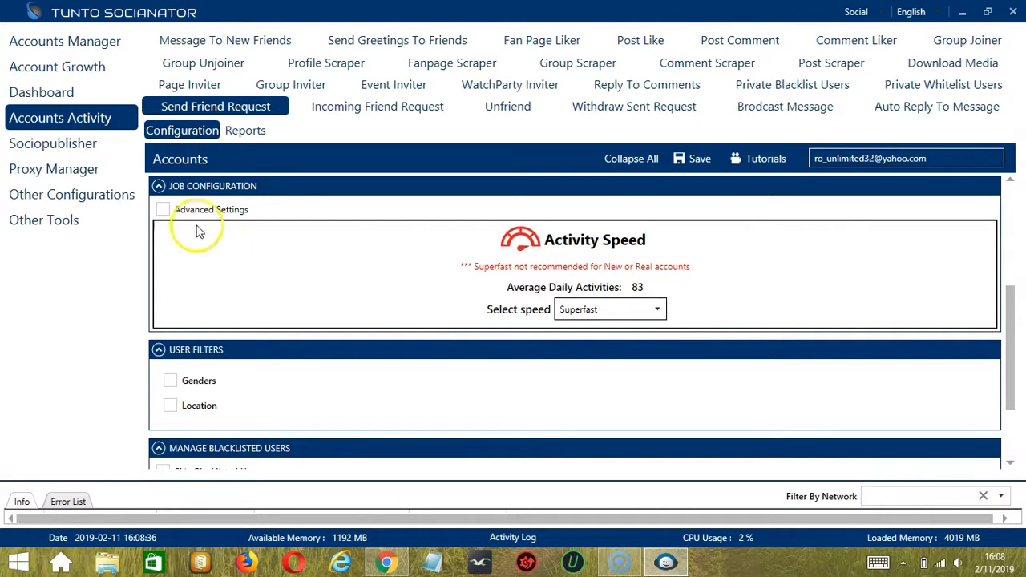
Step: Enable Advanced Settings and the Increase Each Day With option
{"action": "left_click", "coordinate": [164, 210]}
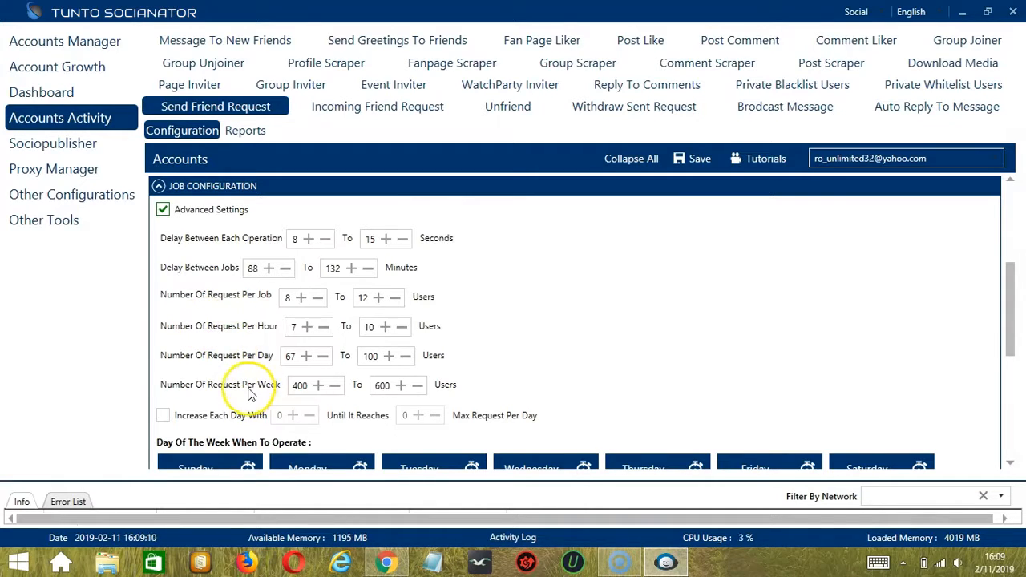
{"action": "left_click", "coordinate": [163, 414]}
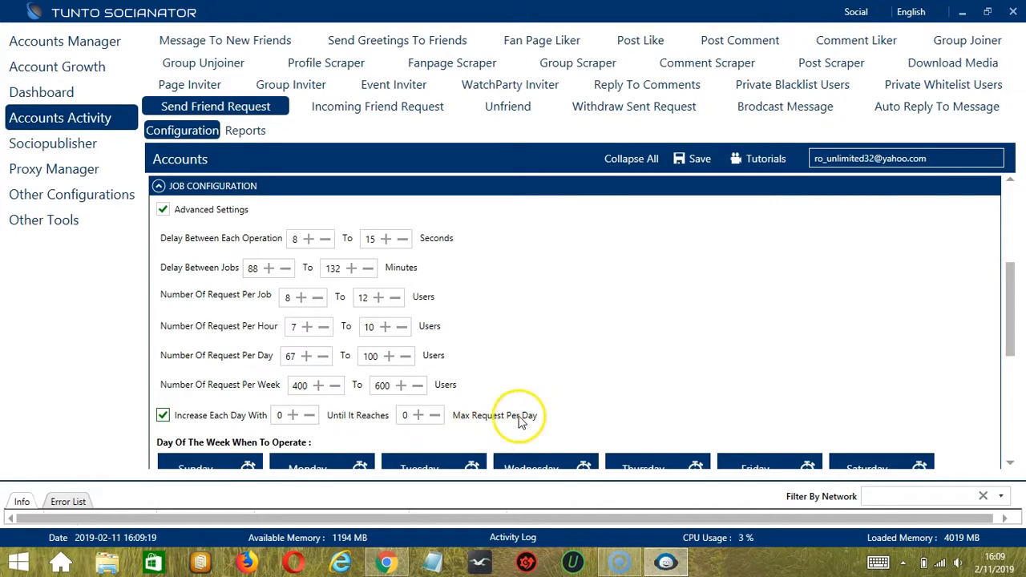
{"action": "scroll", "coordinate": [518, 422], "scroll_direction": "down", "scroll_amount": 5}
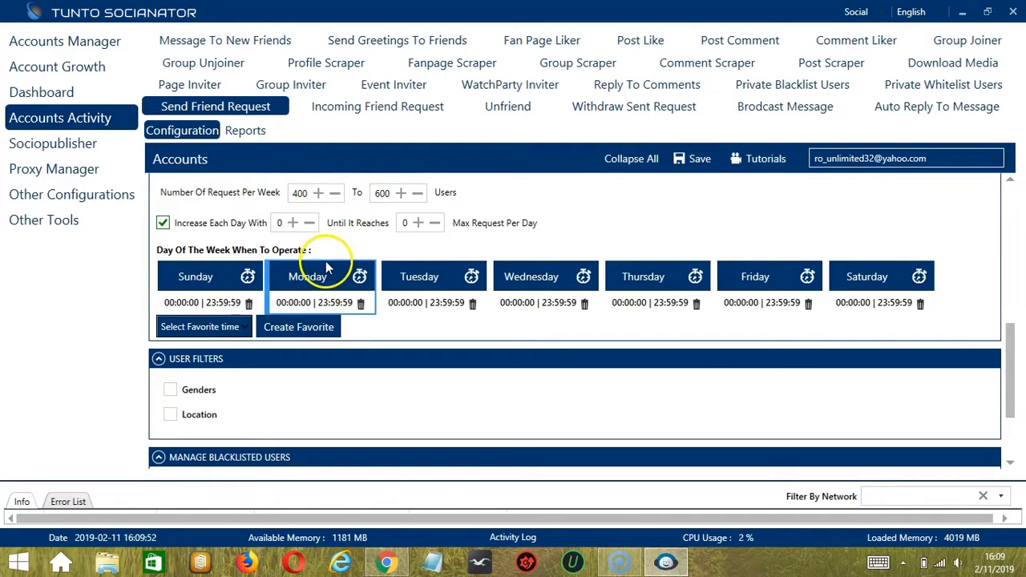
Step: Replace Monday's all-day range with a 00:00:00–01:59:59 interval
{"action": "left_click", "coordinate": [361, 304]}
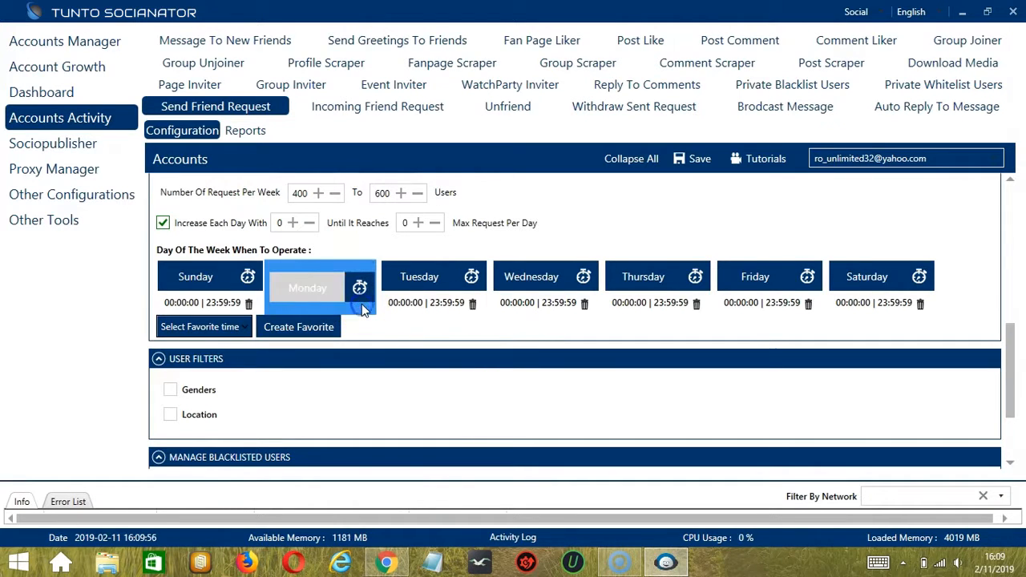
{"action": "left_click", "coordinate": [305, 291]}
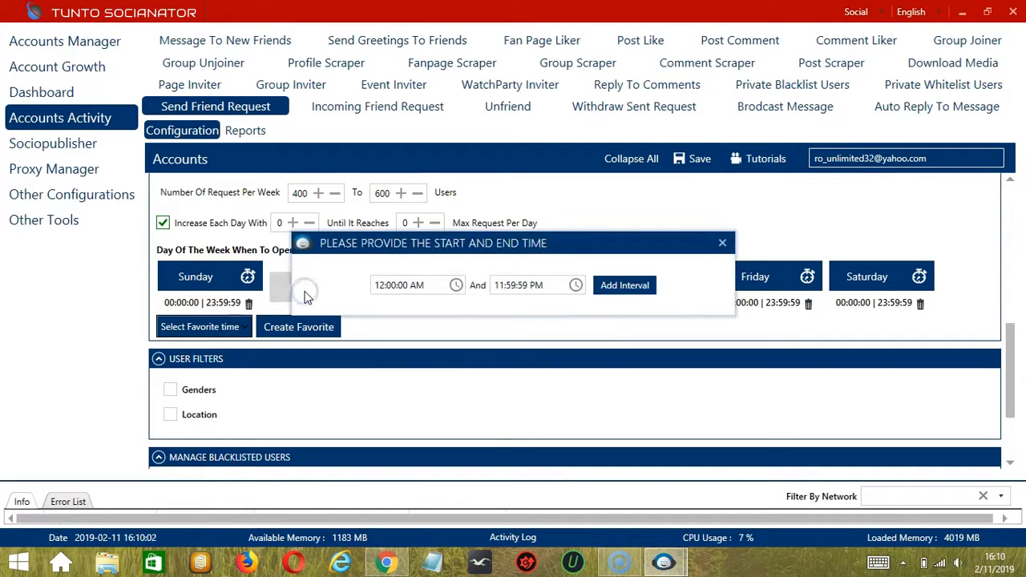
{"action": "left_click", "coordinate": [382, 286]}
{"action": "left_click", "coordinate": [494, 286]}
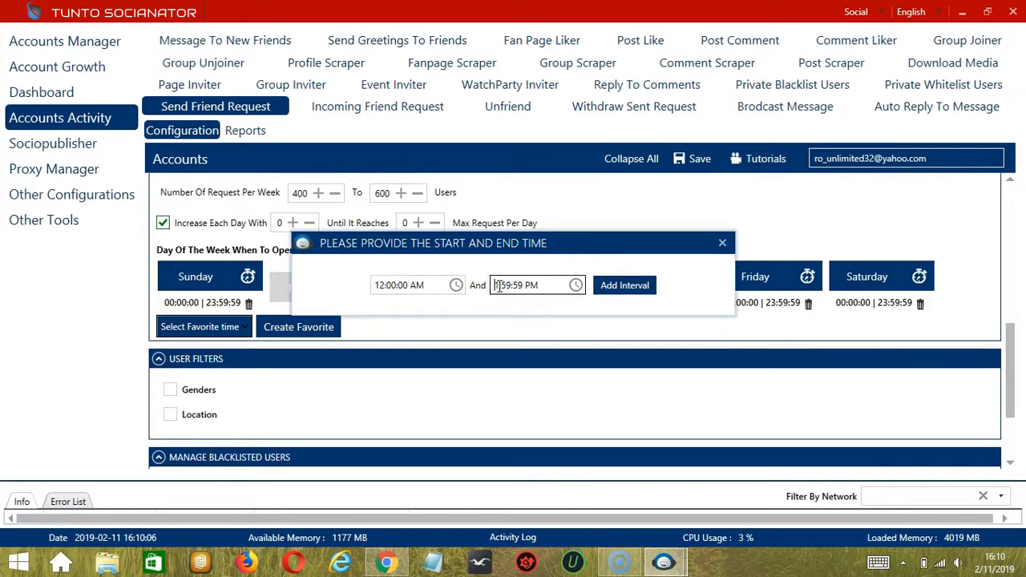
{"action": "left_click", "coordinate": [528, 285]}
{"action": "key", "text": "BackSpace"}
{"action": "type", "text": "A"}
{"action": "left_click", "coordinate": [622, 286]}
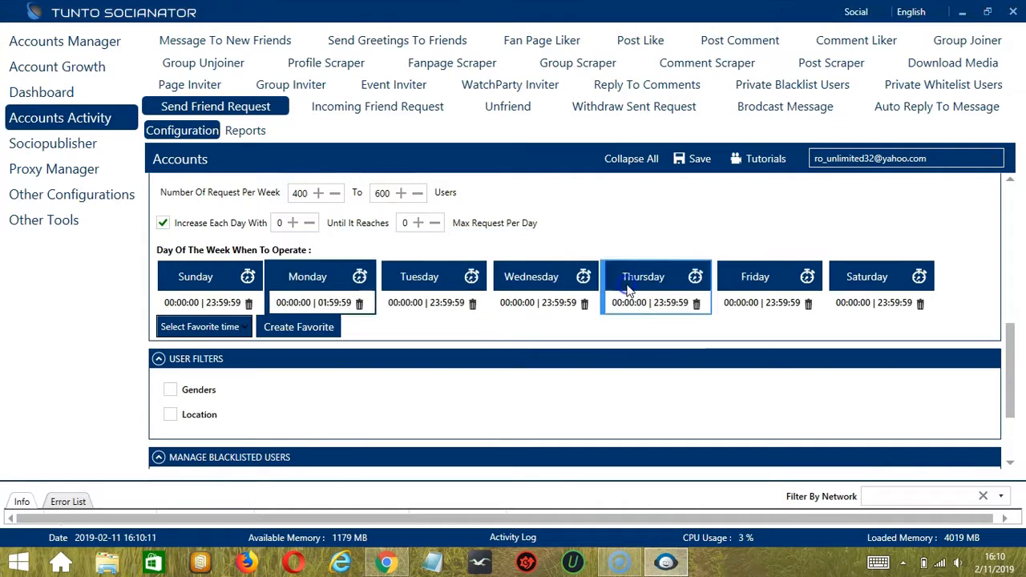
Step: Add a second Monday interval from 02:00:00 to 23:59:59
{"action": "left_click", "coordinate": [323, 276]}
{"action": "left_click", "coordinate": [377, 282]}
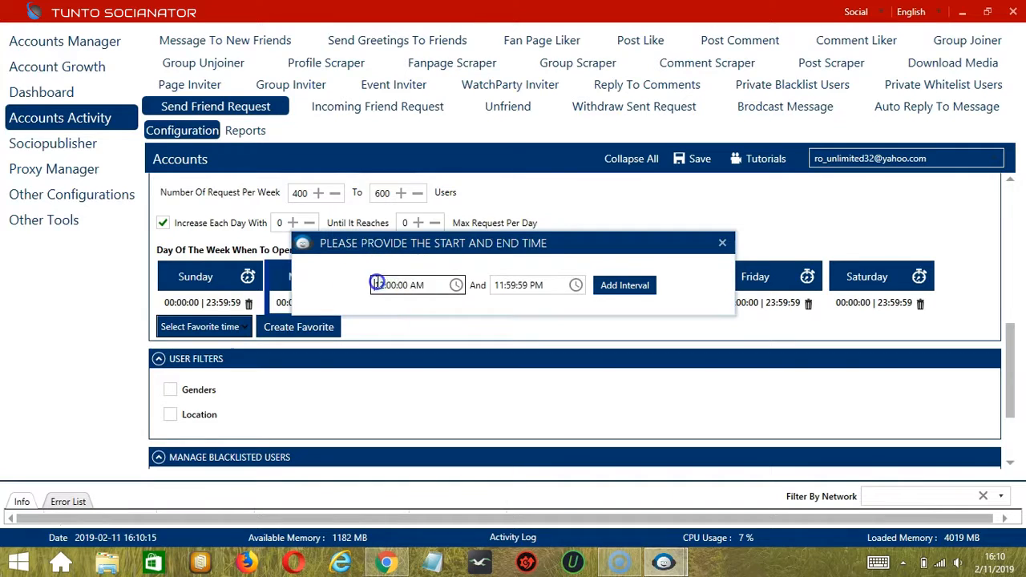
{"action": "key", "text": "Delete"}
{"action": "left_click", "coordinate": [635, 287]}
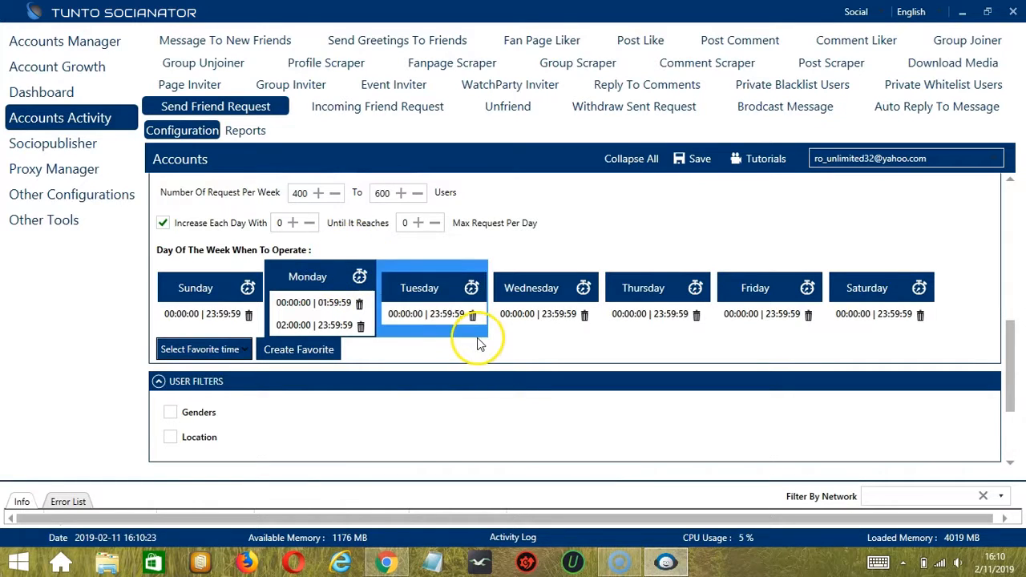
Step: Save the current weekly schedule as a favorite time named 'Facebook Add'
{"action": "left_click", "coordinate": [312, 356]}
{"action": "type", "text": "Facebook "}
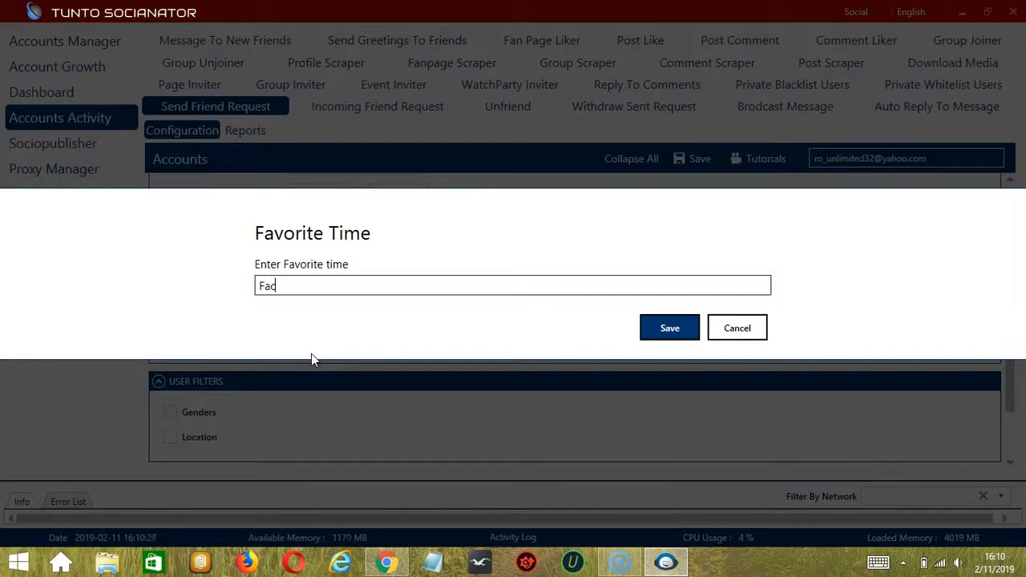
{"action": "type", "text": "Add"}
{"action": "left_click", "coordinate": [667, 328]}
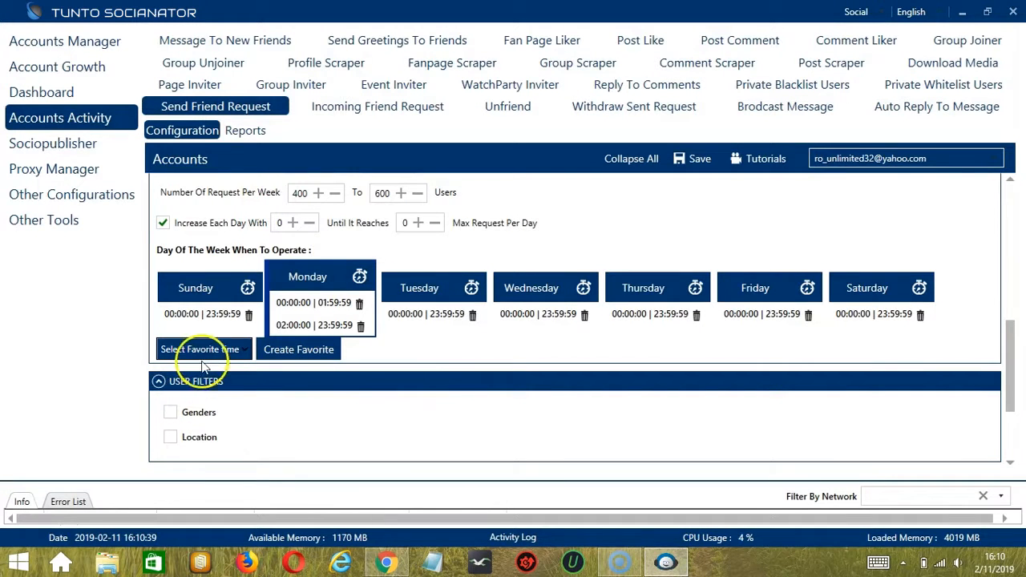
Step: Browse the saved favorite times list to confirm 'Facebook Add' is there
{"action": "left_click", "coordinate": [235, 351]}
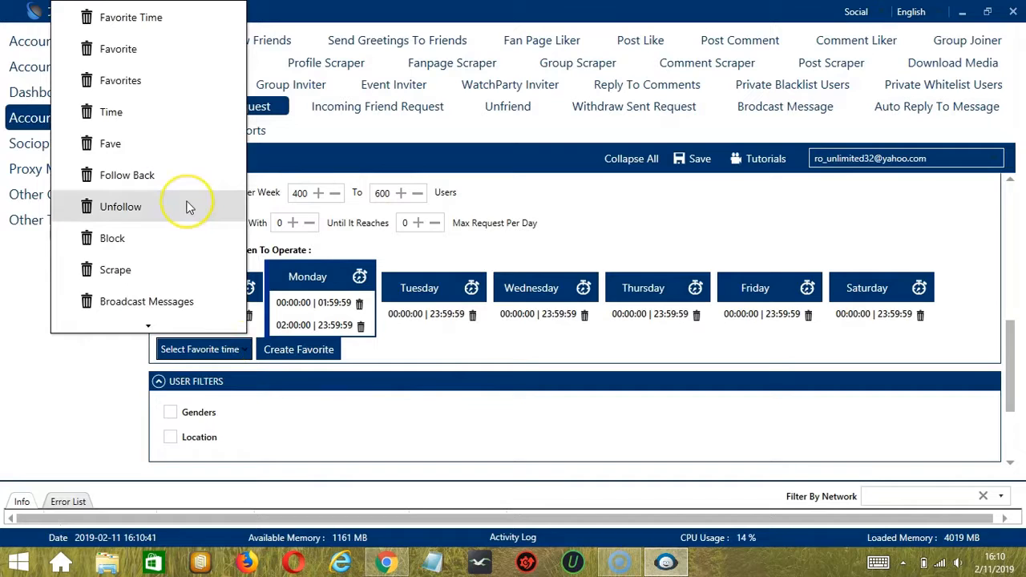
{"action": "scroll", "coordinate": [188, 204], "scroll_direction": "down", "scroll_amount": 15}
{"action": "scroll", "coordinate": [188, 204], "scroll_direction": "down", "scroll_amount": 4}
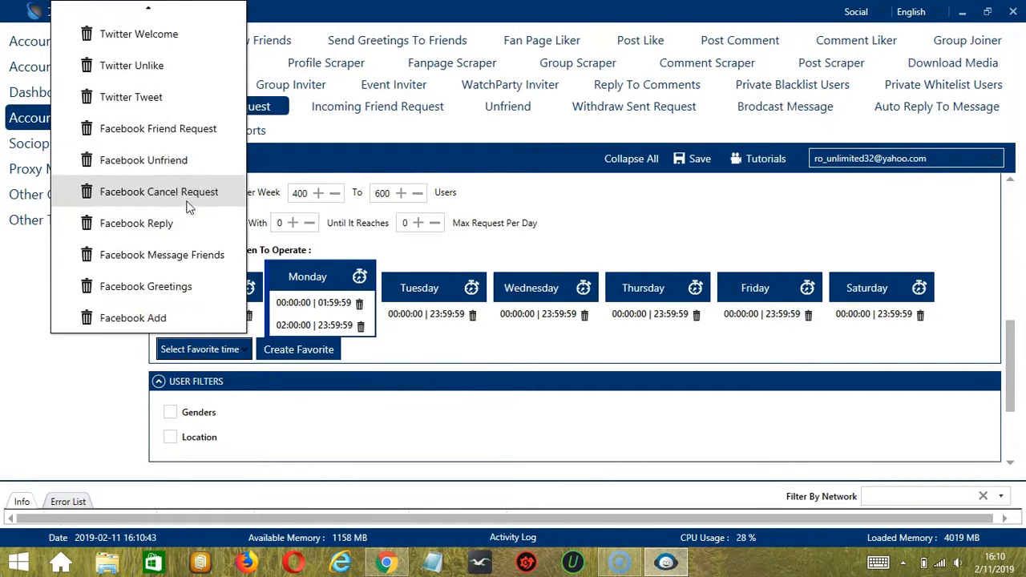
{"action": "left_click_drag", "start_coordinate": [1010, 377], "coordinate": [997, 465]}
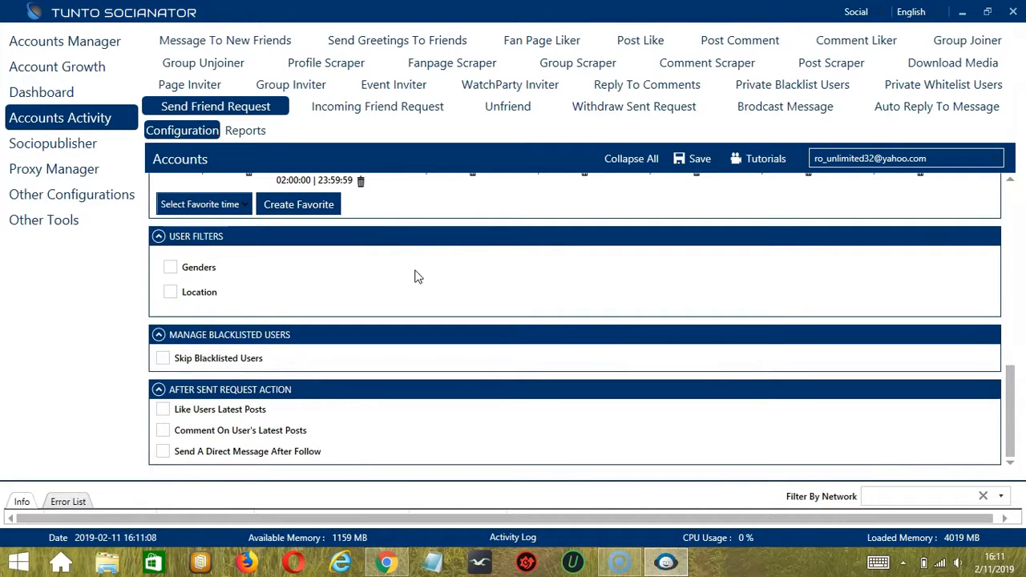
Step: Turn on the gender filter and include both male and female users
{"action": "left_click", "coordinate": [169, 268]}
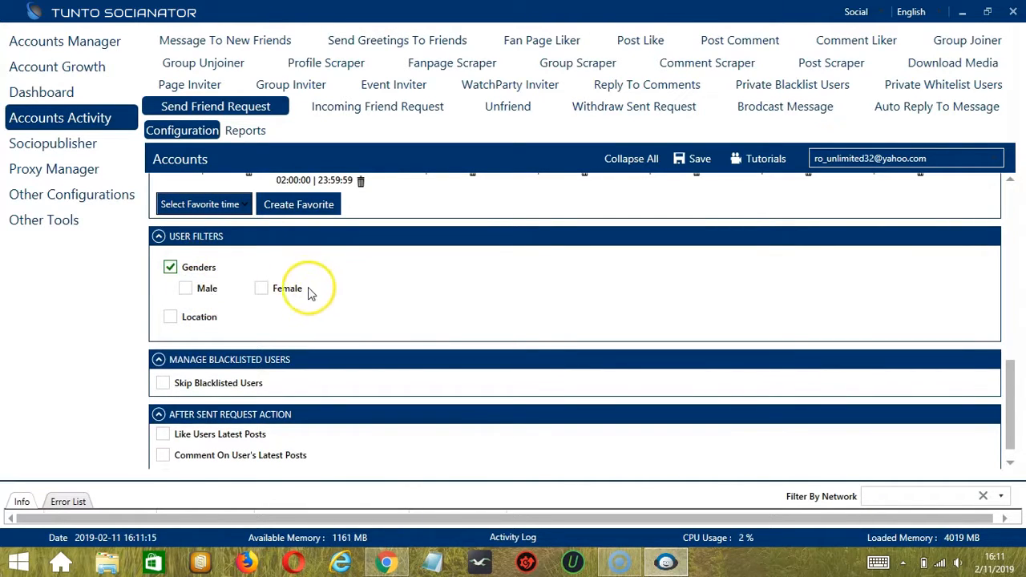
{"action": "left_click", "coordinate": [208, 290]}
{"action": "left_click", "coordinate": [262, 290]}
Step: Enable the location filter, entering then clearing London and cancelling the file import
{"action": "left_click", "coordinate": [167, 318]}
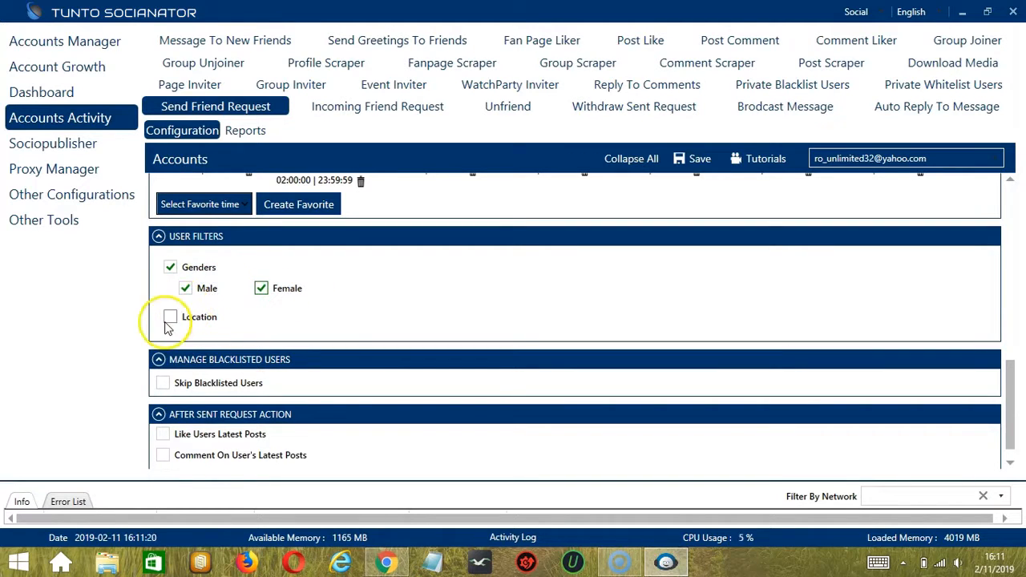
{"action": "left_click", "coordinate": [248, 346]}
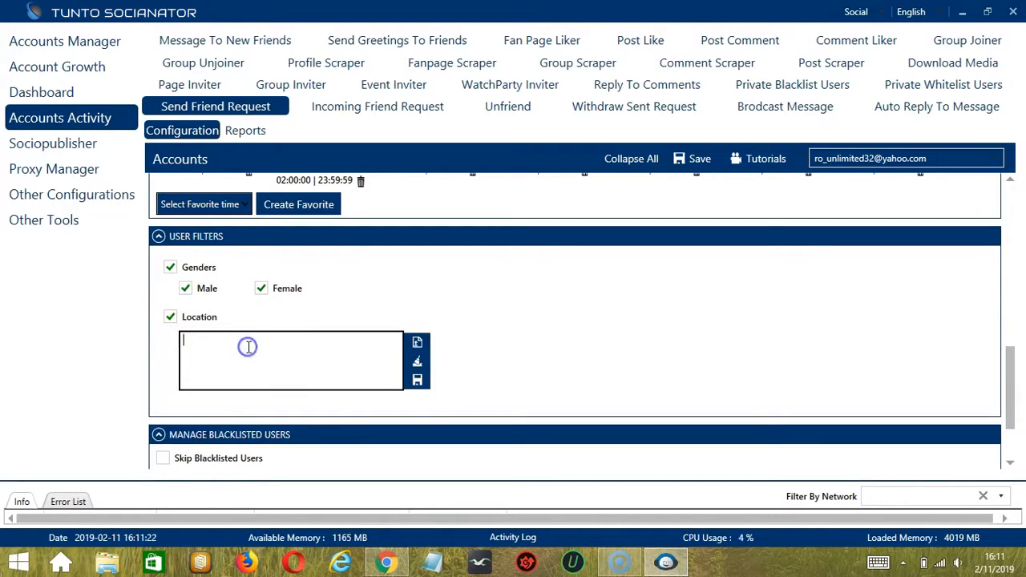
{"action": "type", "text": "London"}
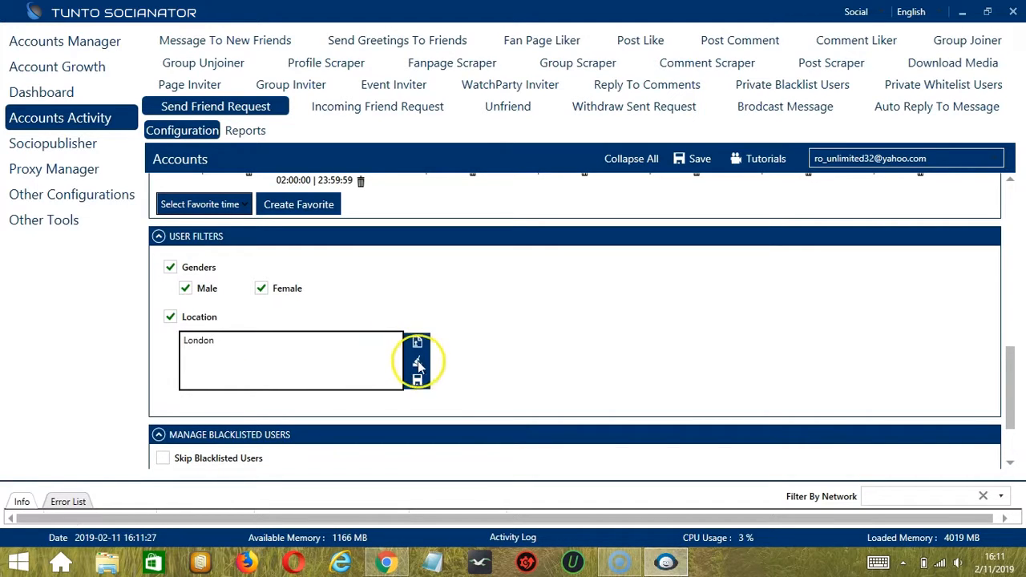
{"action": "left_click", "coordinate": [418, 363]}
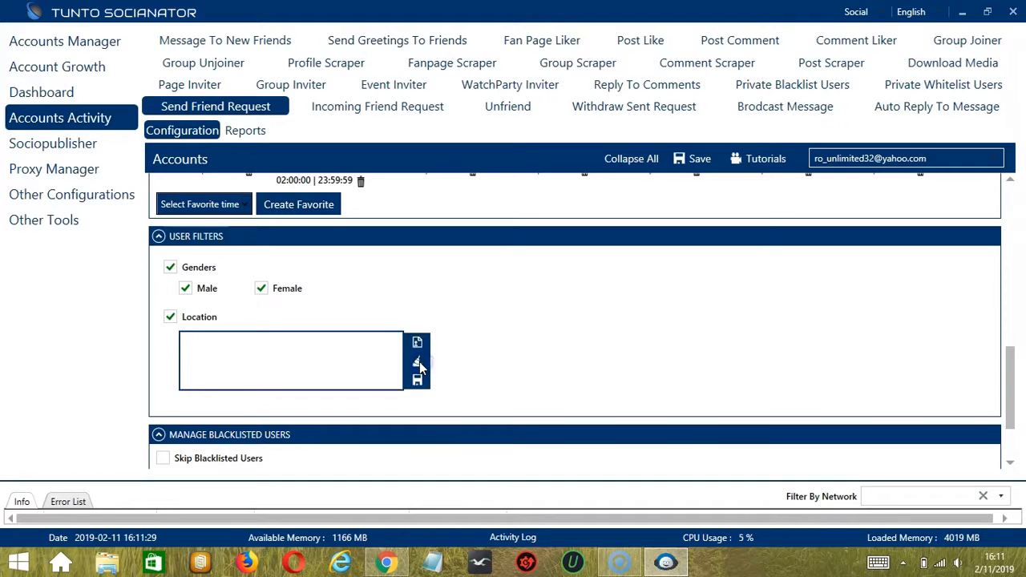
{"action": "left_click", "coordinate": [417, 342]}
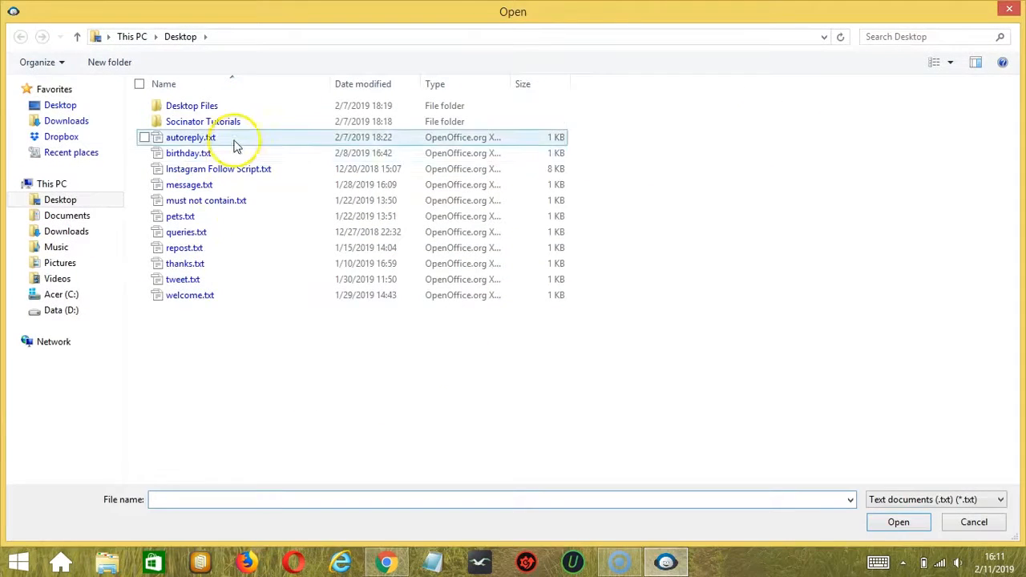
{"action": "left_click", "coordinate": [986, 532]}
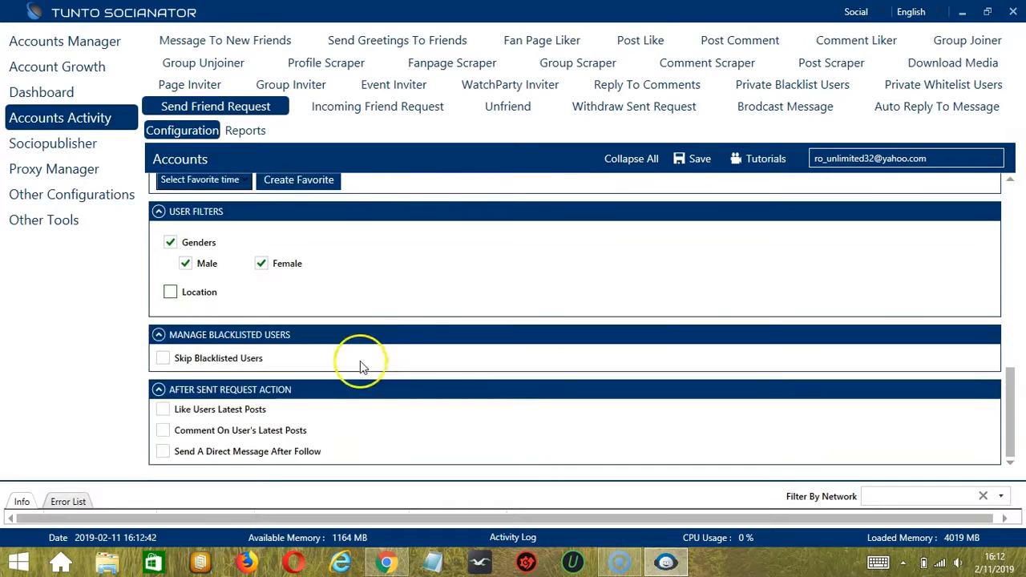
Step: Turn the location filter off and enable Skip Blacklisted Users
{"action": "left_click", "coordinate": [407, 350]}
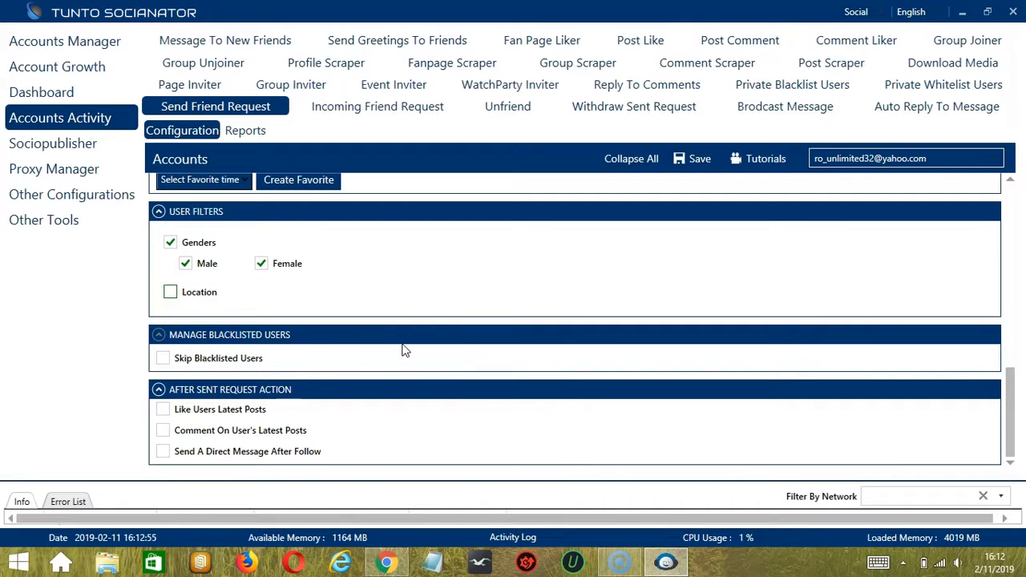
{"action": "left_click", "coordinate": [163, 359]}
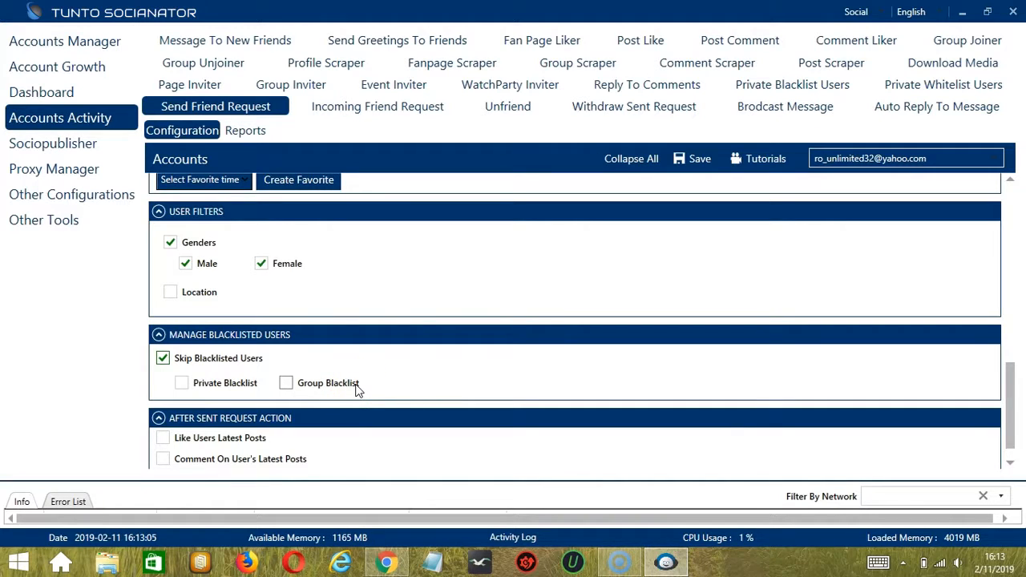
{"action": "scroll", "coordinate": [357, 389], "scroll_direction": "down", "scroll_amount": 1}
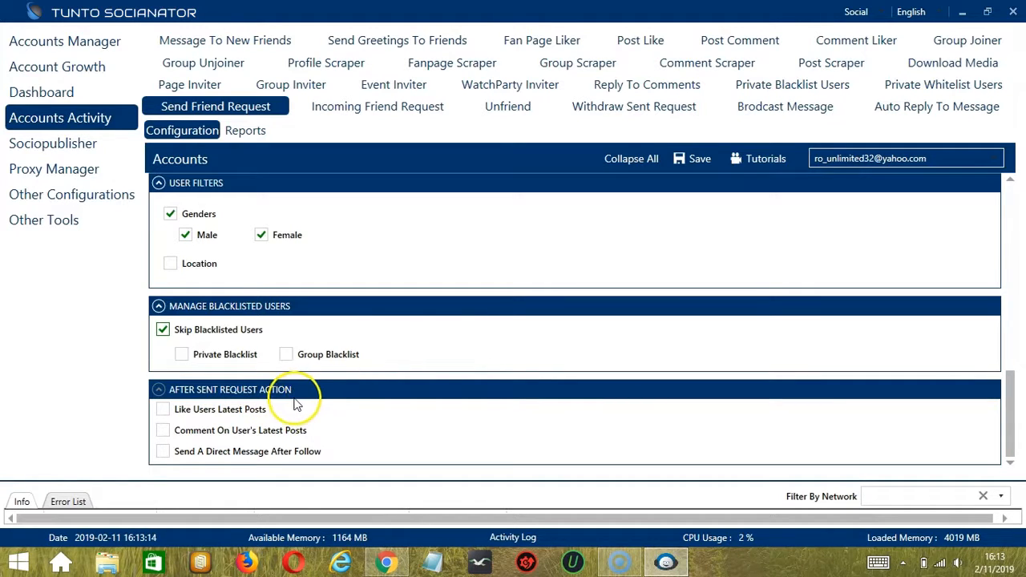
Step: Like users' latest posts and comment 'Cool!' on them after each request
{"action": "left_click", "coordinate": [164, 409]}
{"action": "scroll", "coordinate": [323, 355], "scroll_direction": "down", "scroll_amount": 1}
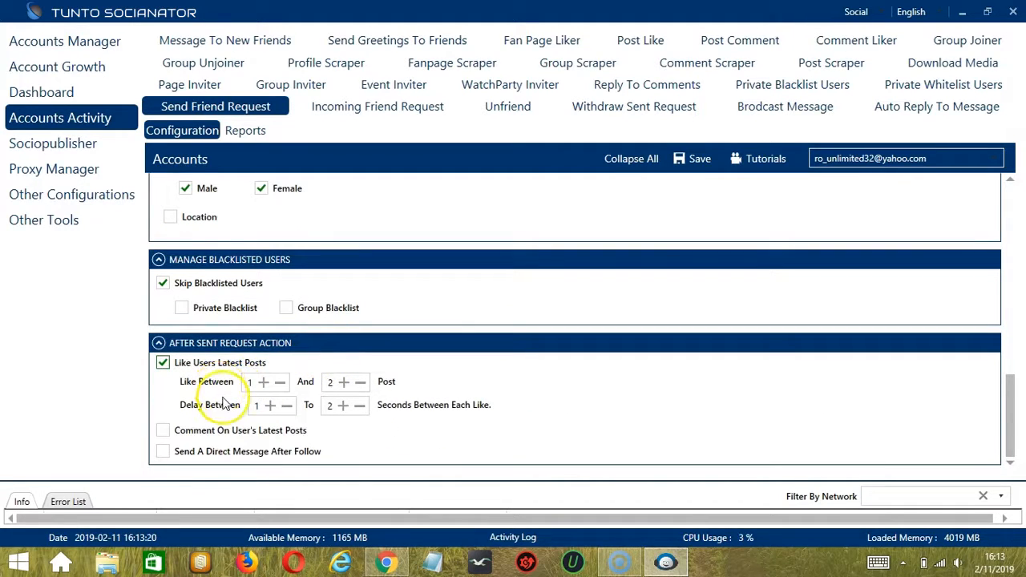
{"action": "left_click", "coordinate": [164, 431]}
{"action": "scroll", "coordinate": [184, 426], "scroll_direction": "down", "scroll_amount": 3}
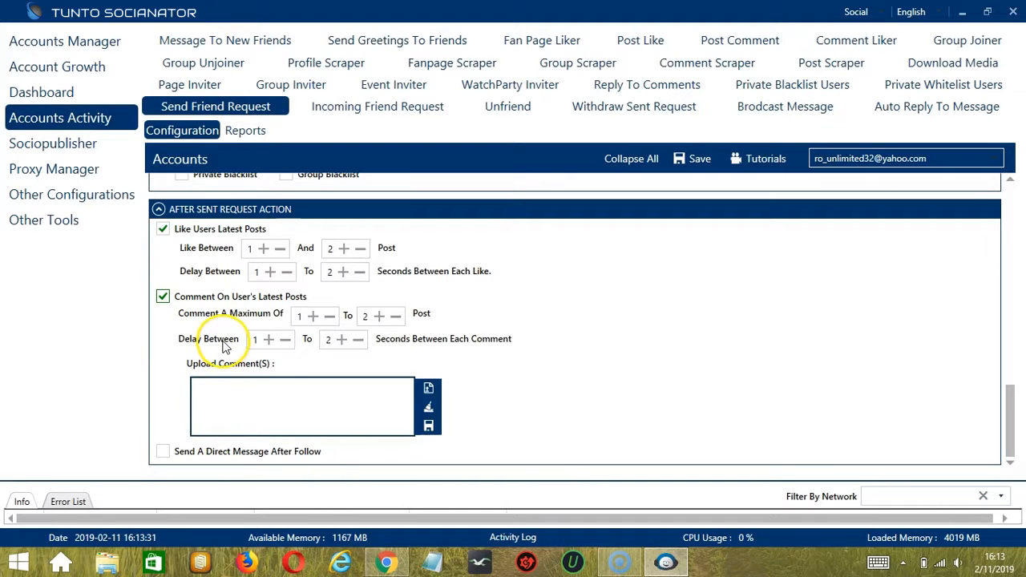
{"action": "left_click", "coordinate": [236, 392]}
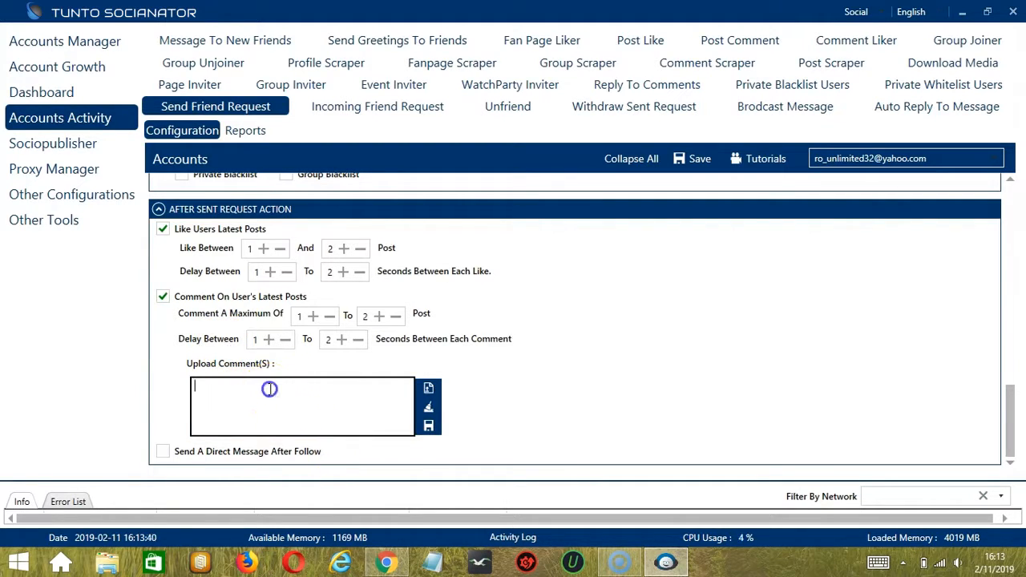
{"action": "type", "text": "Cool!"}
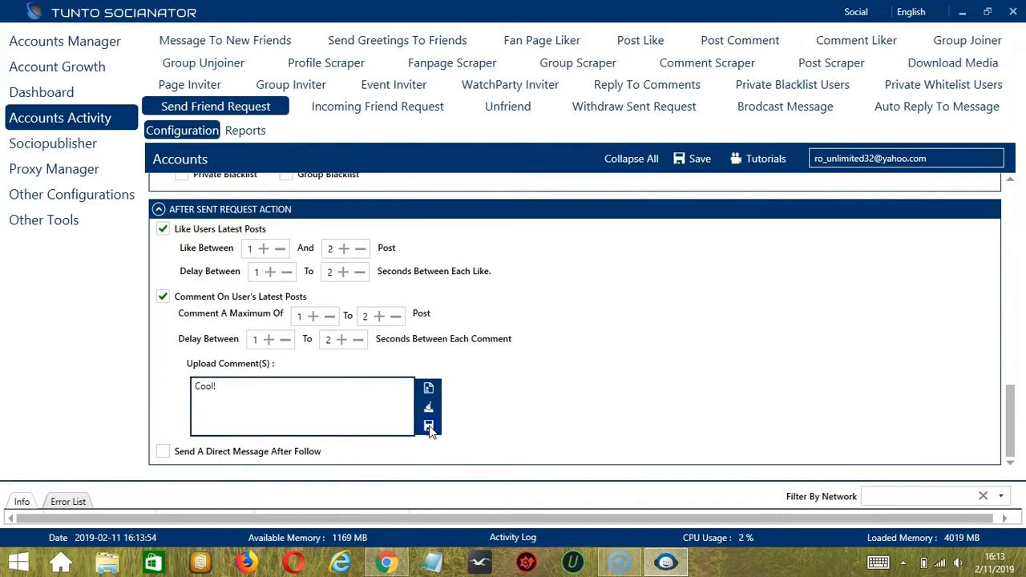
Step: Send the direct message 'Thanks for the add!' after each request and save it
{"action": "left_click", "coordinate": [162, 454]}
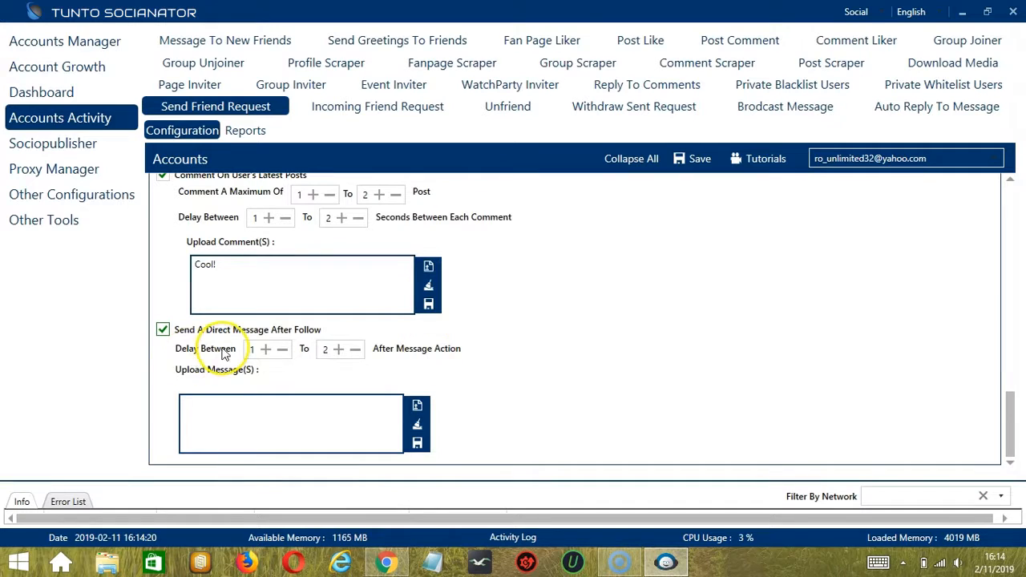
{"action": "left_click", "coordinate": [210, 419]}
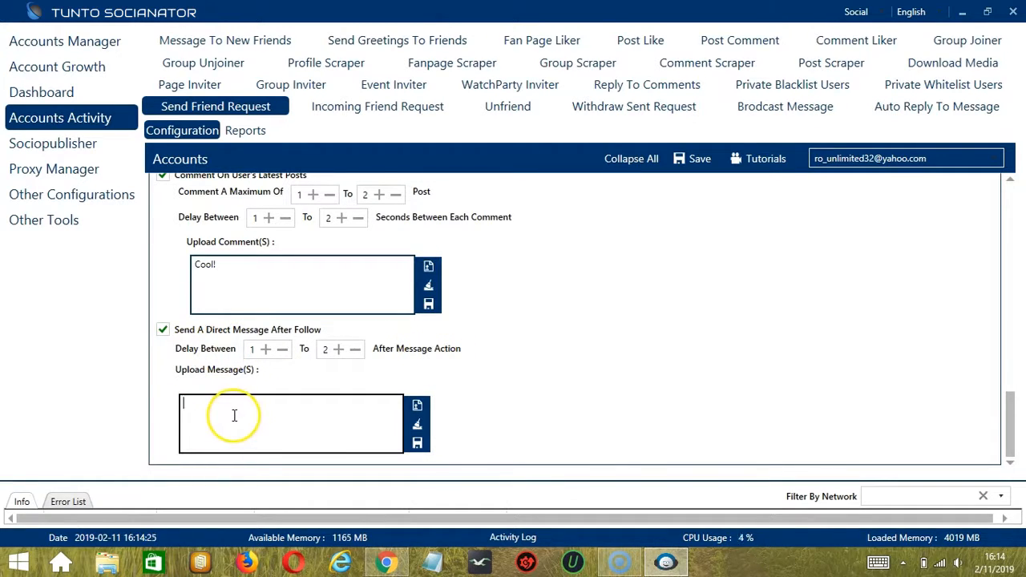
{"action": "type", "text": "Thanks for the add!"}
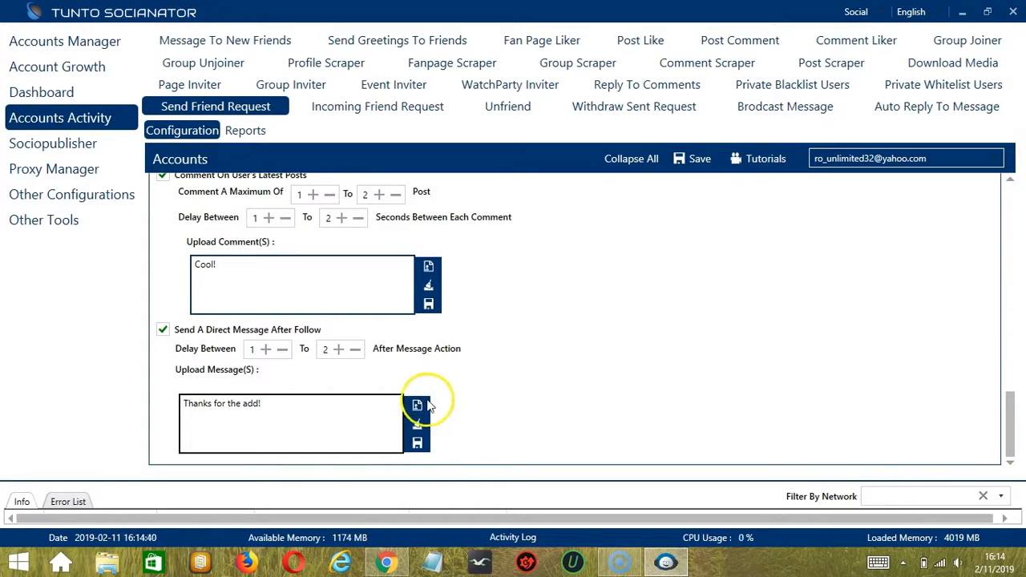
{"action": "left_click", "coordinate": [416, 443]}
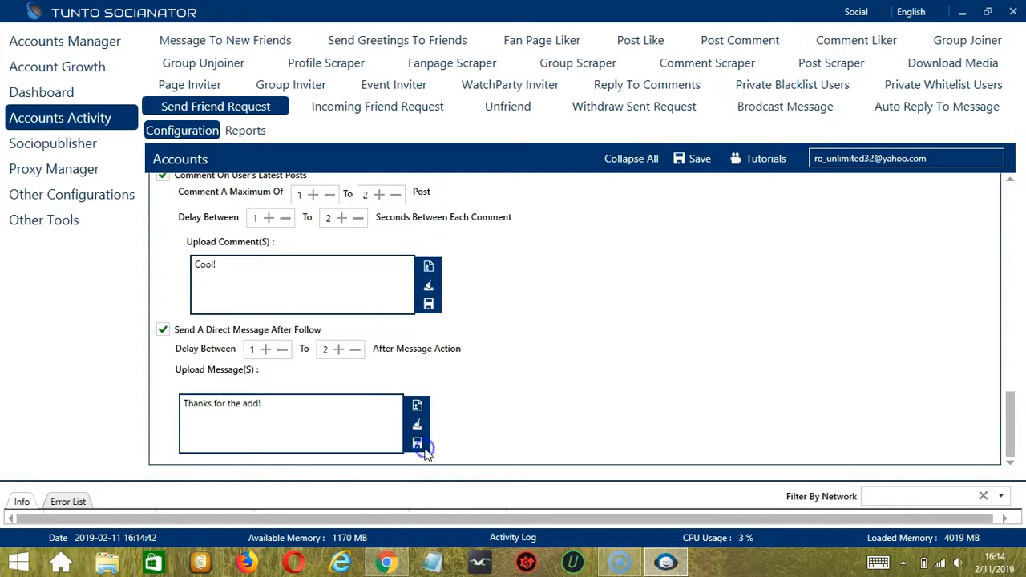
{"action": "left_click", "coordinate": [426, 450]}
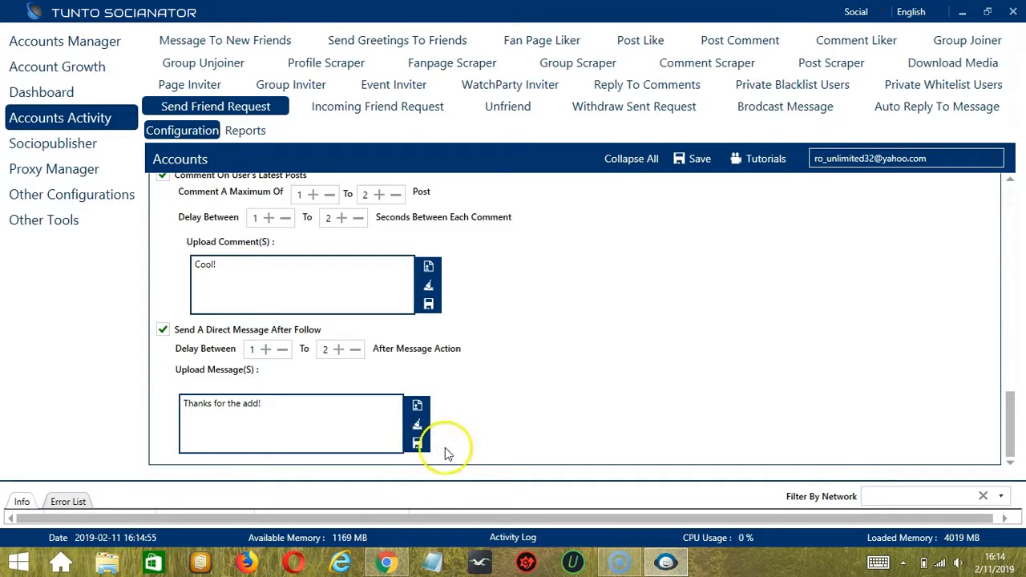
Step: Save the Send Friend Request settings, set status Active, and switch to the Facebook network
{"action": "scroll", "coordinate": [1010, 192], "scroll_direction": "up", "scroll_amount": 10}
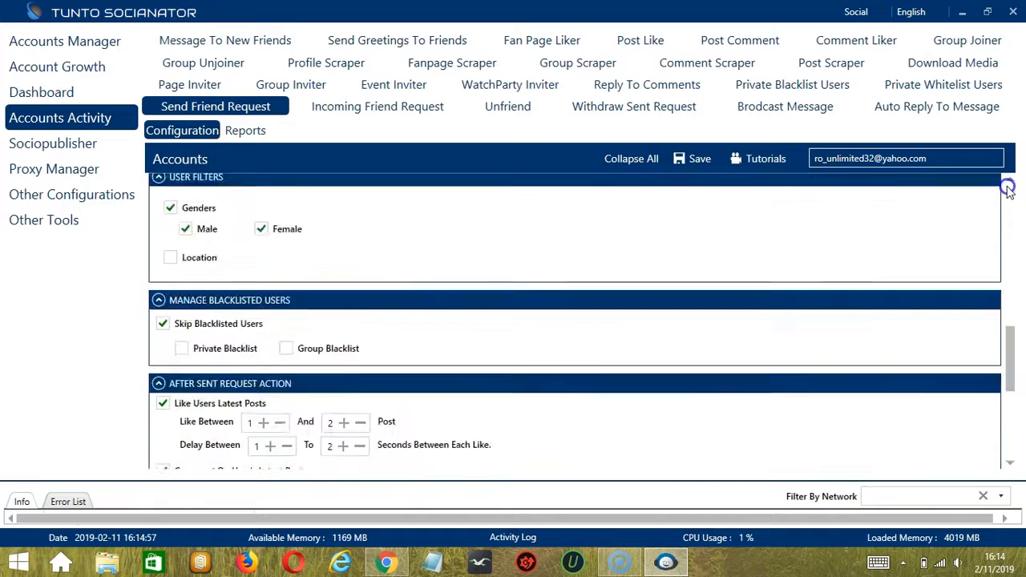
{"action": "left_click", "coordinate": [697, 159]}
{"action": "left_click", "coordinate": [725, 319]}
{"action": "left_click", "coordinate": [210, 188]}
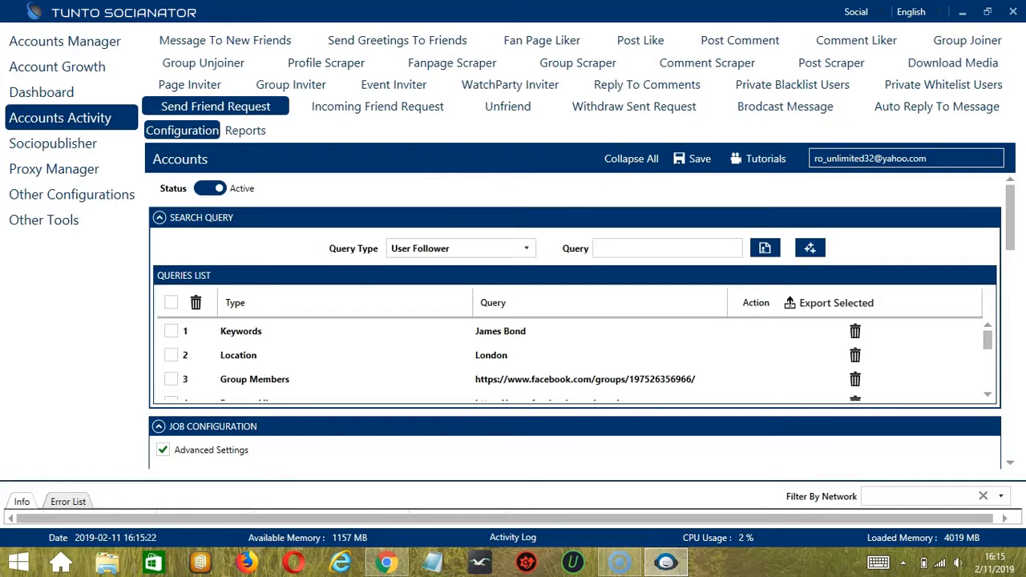
{"action": "left_click", "coordinate": [885, 12]}
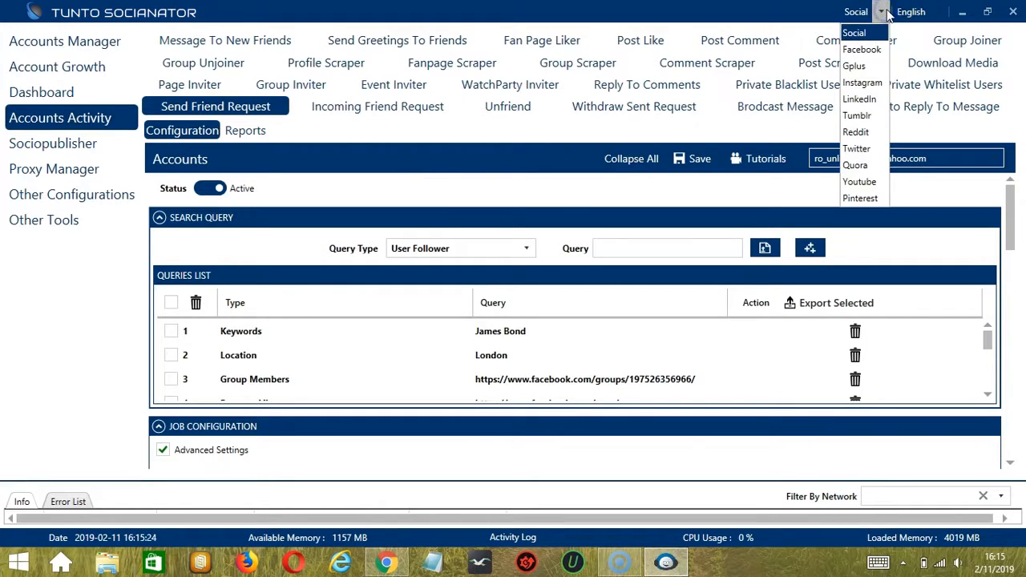
{"action": "left_click", "coordinate": [870, 50]}
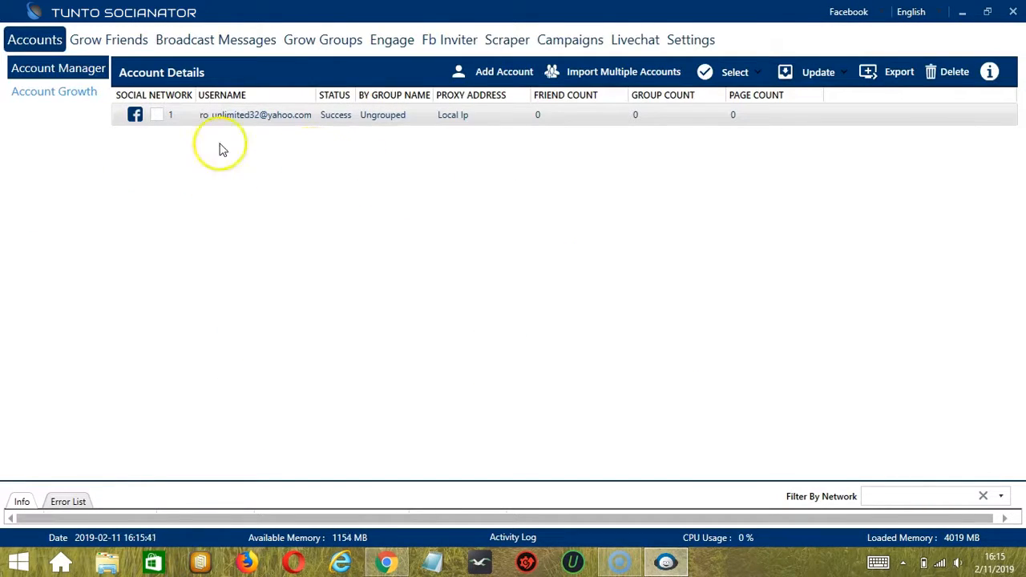
Step: Start a Grow Friends Send Friend Request campaign with the Keywords query 'James Bond'
{"action": "left_click", "coordinate": [115, 42]}
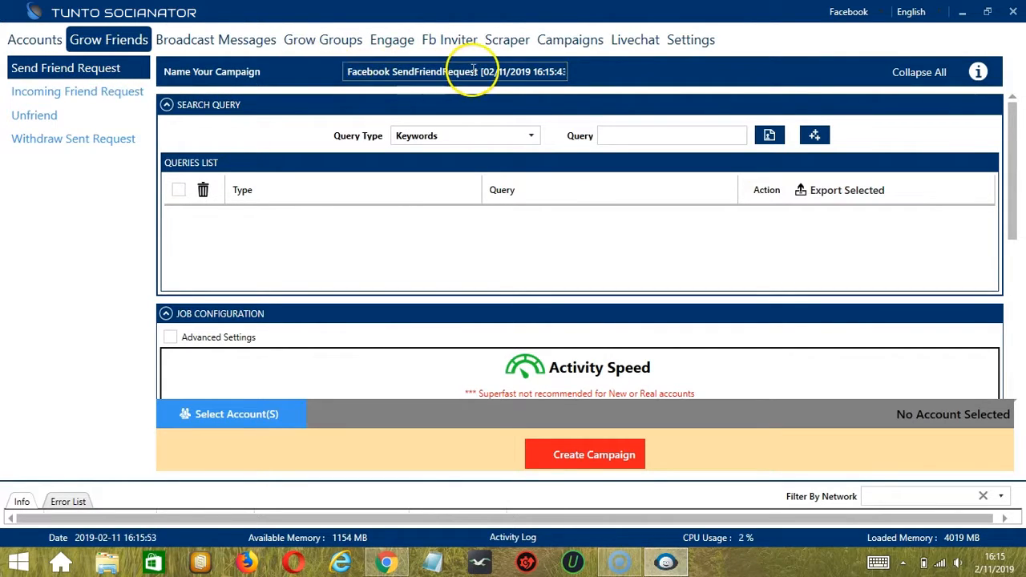
{"action": "left_click", "coordinate": [642, 137]}
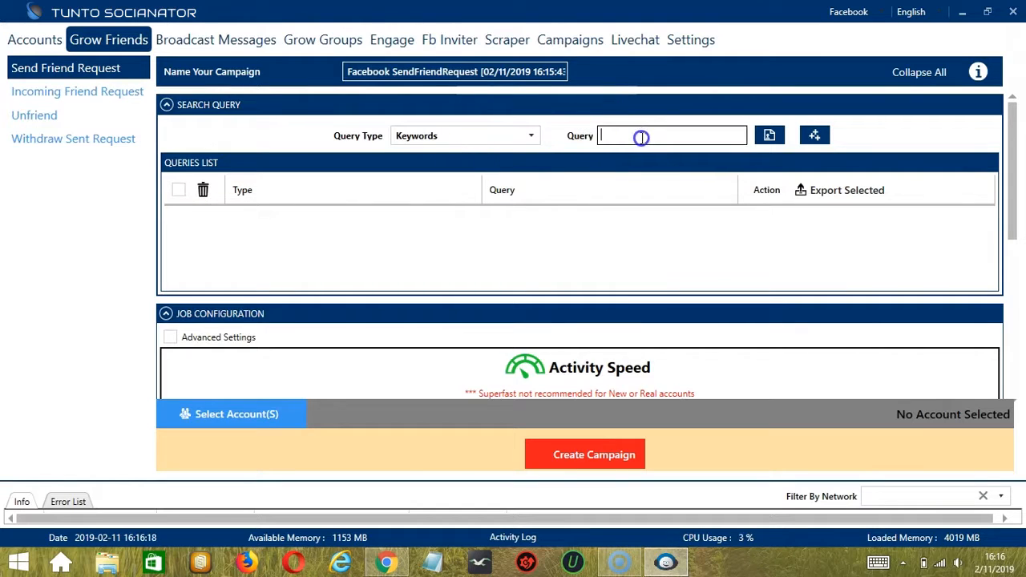
{"action": "type", "text": "James"}
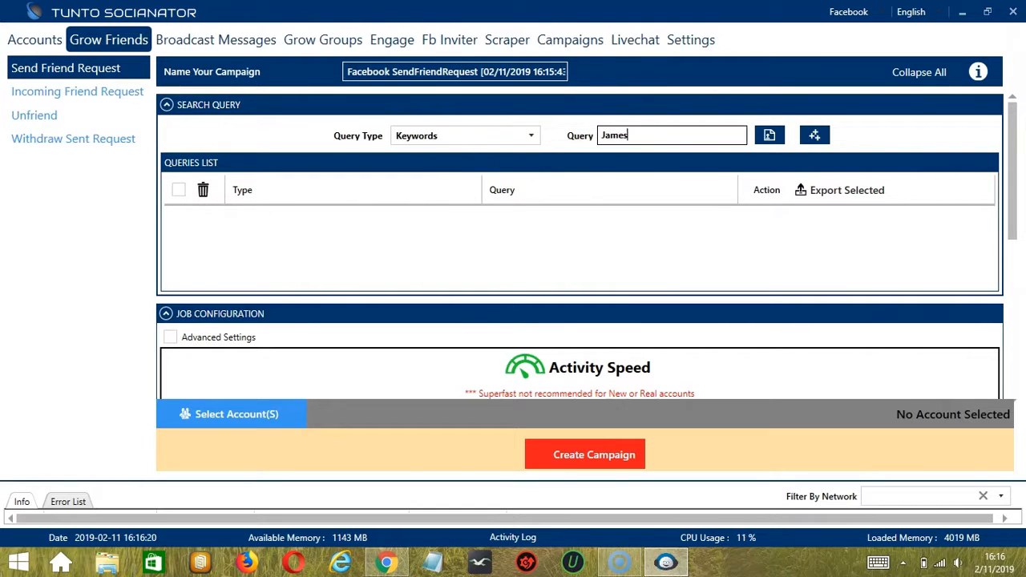
{"action": "type", "text": " Bond"}
{"action": "left_click", "coordinate": [815, 134]}
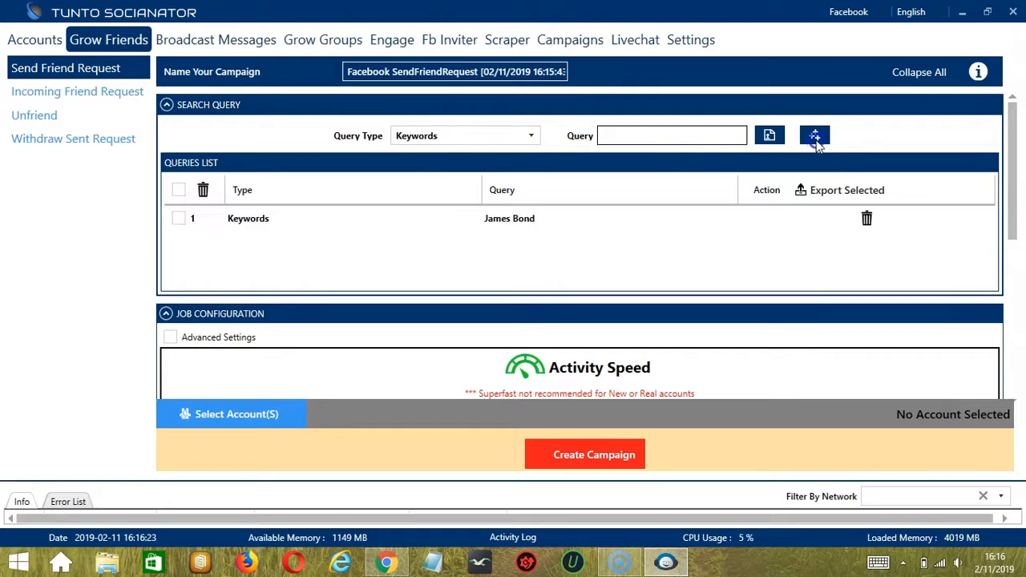
Step: Add a Location query 'London' to the campaign
{"action": "left_click", "coordinate": [477, 136]}
{"action": "left_click", "coordinate": [479, 172]}
{"action": "left_click", "coordinate": [616, 138]}
{"action": "type", "text": "London"}
{"action": "left_click", "coordinate": [815, 135]}
{"action": "scroll", "coordinate": [817, 132], "scroll_direction": "down", "scroll_amount": 3}
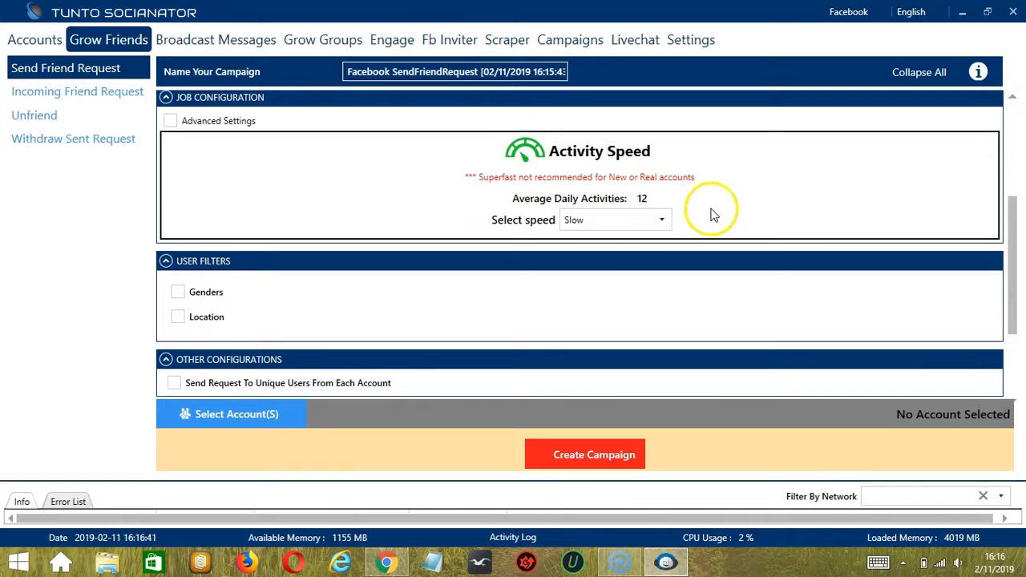
Step: Limit the campaign to male users and skip blacklisted users
{"action": "left_click", "coordinate": [177, 292]}
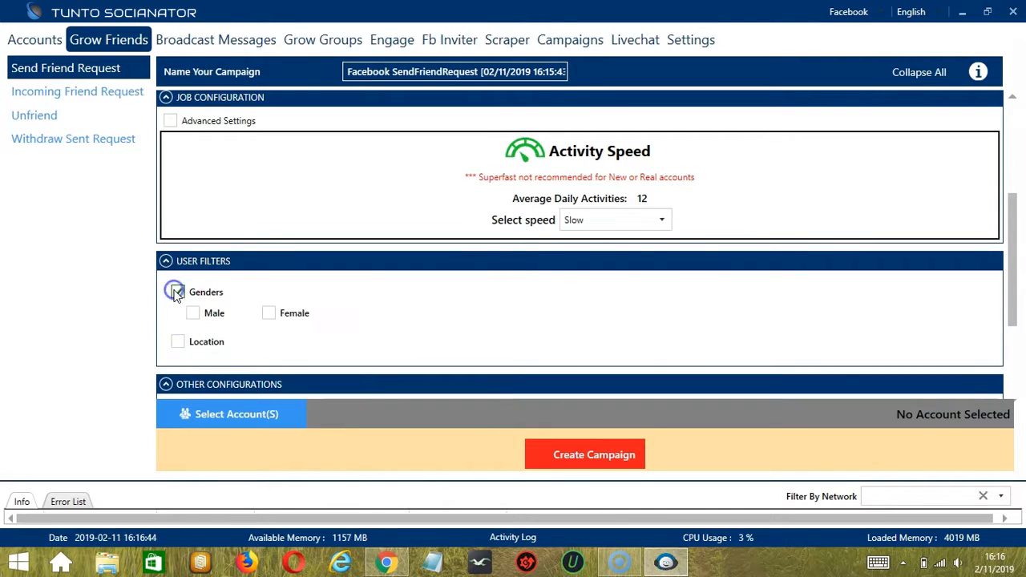
{"action": "left_click", "coordinate": [194, 313]}
{"action": "scroll", "coordinate": [247, 291], "scroll_direction": "down", "scroll_amount": 1}
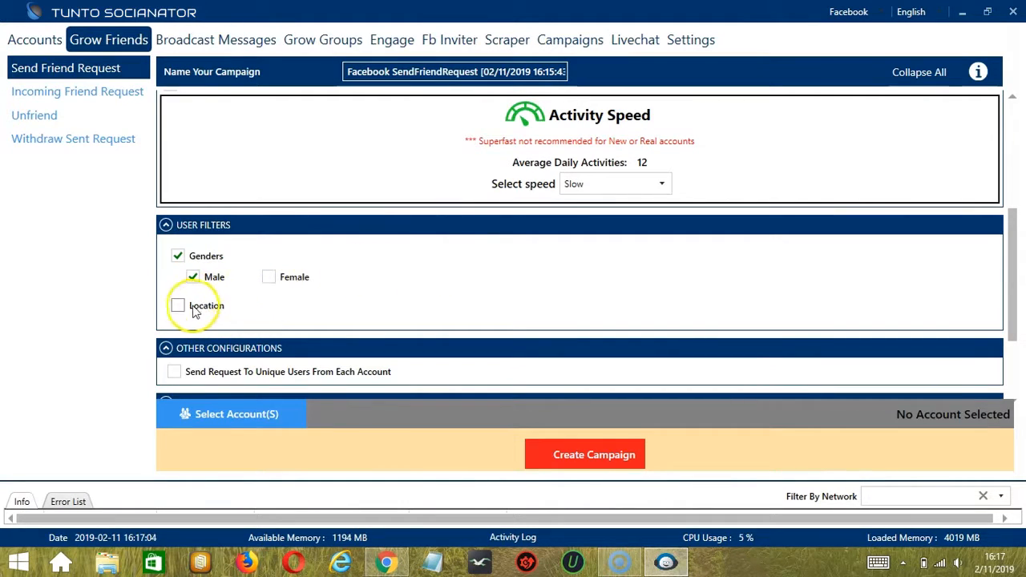
{"action": "scroll", "coordinate": [274, 300], "scroll_direction": "down", "scroll_amount": 3}
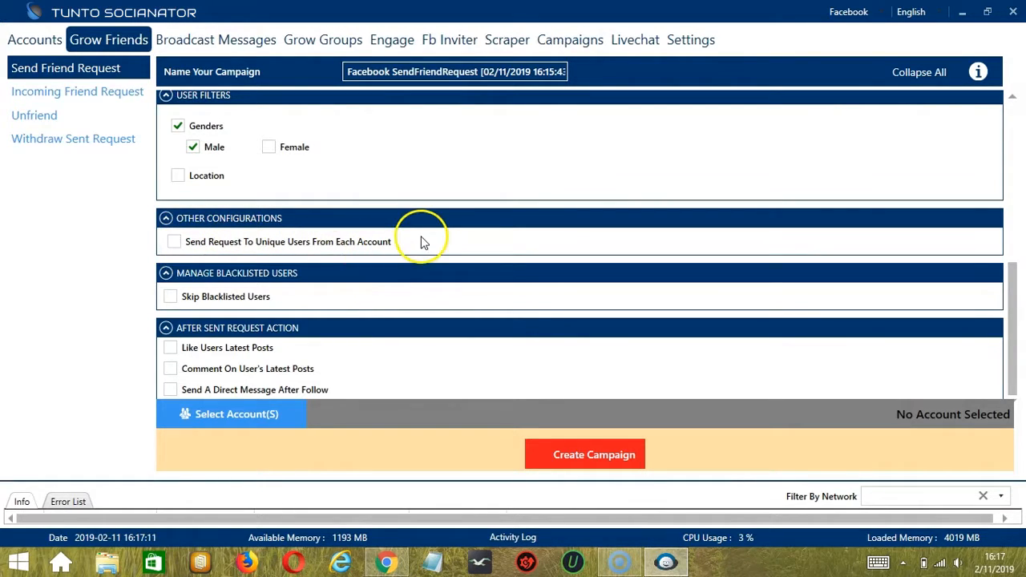
{"action": "left_click", "coordinate": [170, 296]}
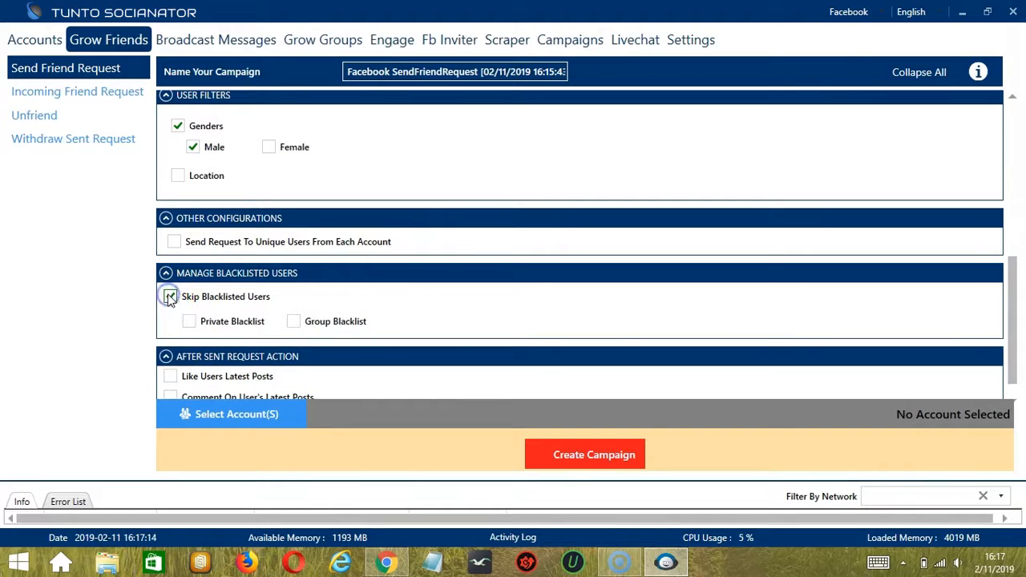
Step: Like 1 to 3 of each user's latest posts, then bring up the account selector
{"action": "scroll", "coordinate": [361, 313], "scroll_direction": "down", "scroll_amount": 1}
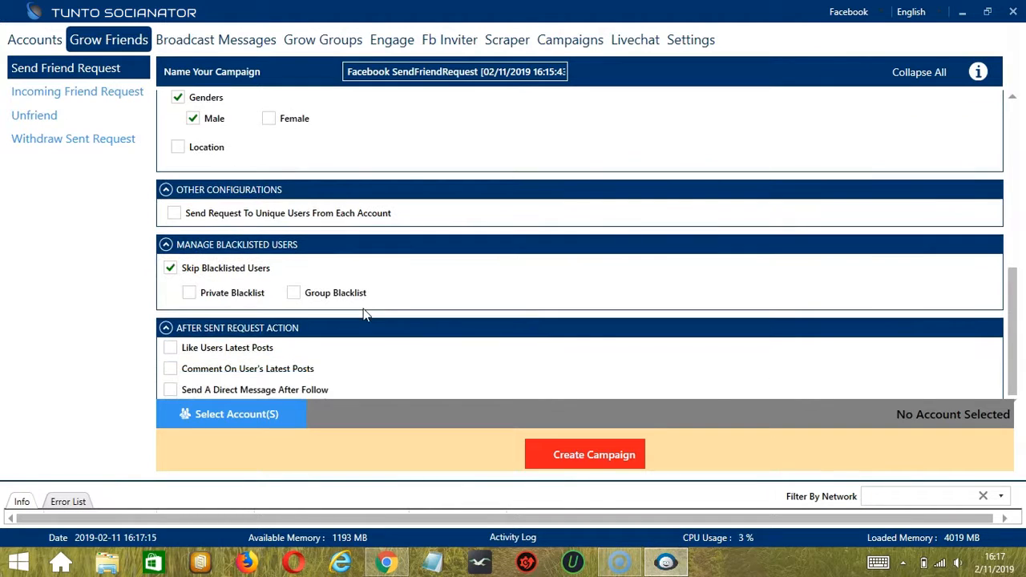
{"action": "left_click", "coordinate": [171, 348]}
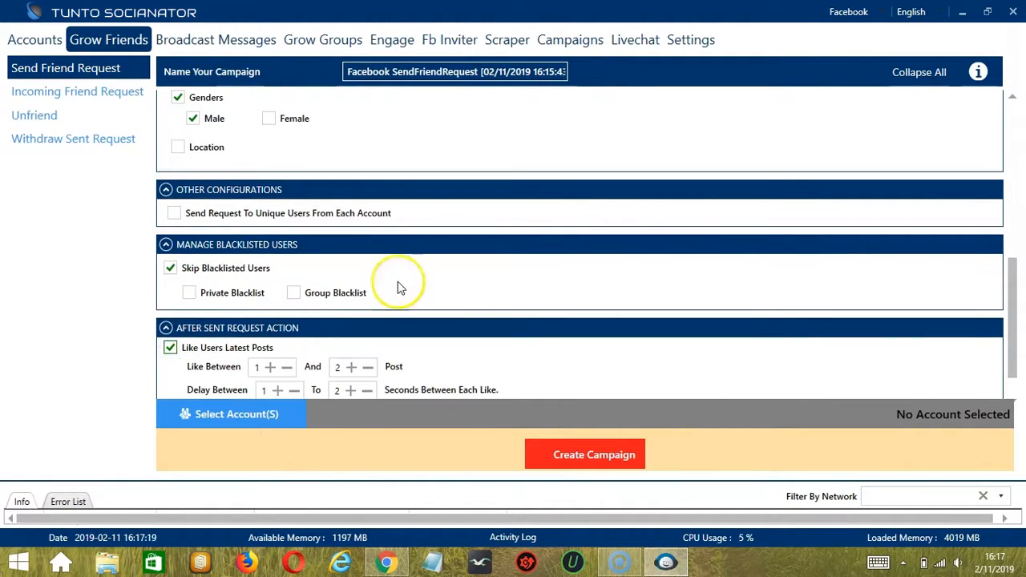
{"action": "scroll", "coordinate": [376, 304], "scroll_direction": "down", "scroll_amount": 2}
{"action": "left_click", "coordinate": [353, 320]}
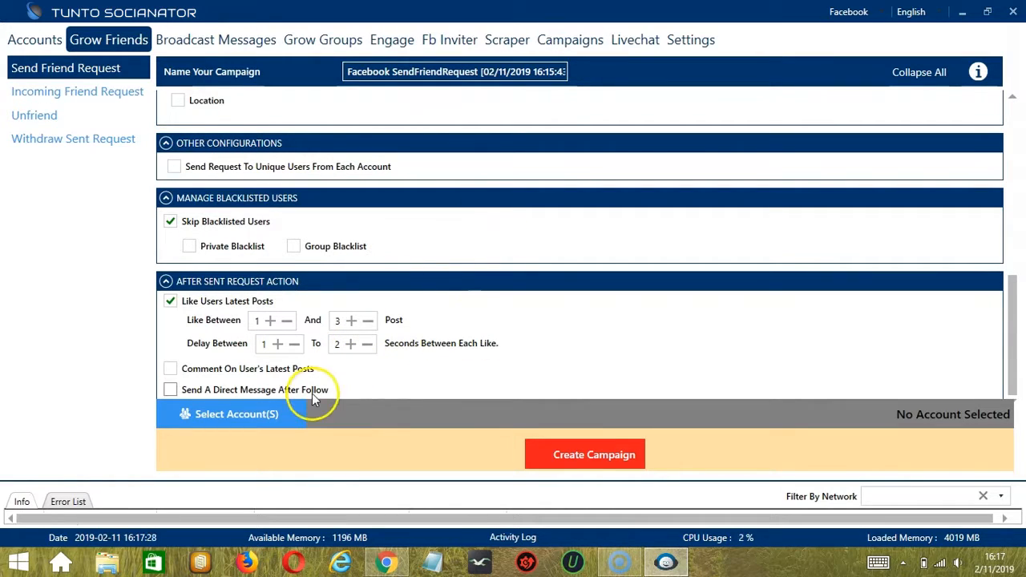
{"action": "left_click", "coordinate": [294, 415]}
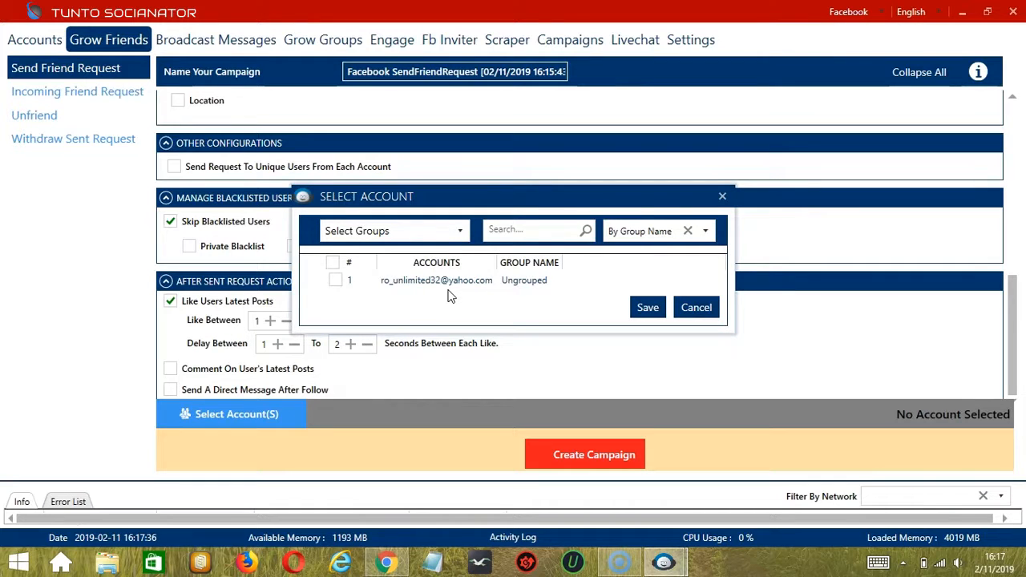
Step: Assign the Facebook account, create the campaign, and confirm the account-override warning
{"action": "left_click", "coordinate": [335, 279]}
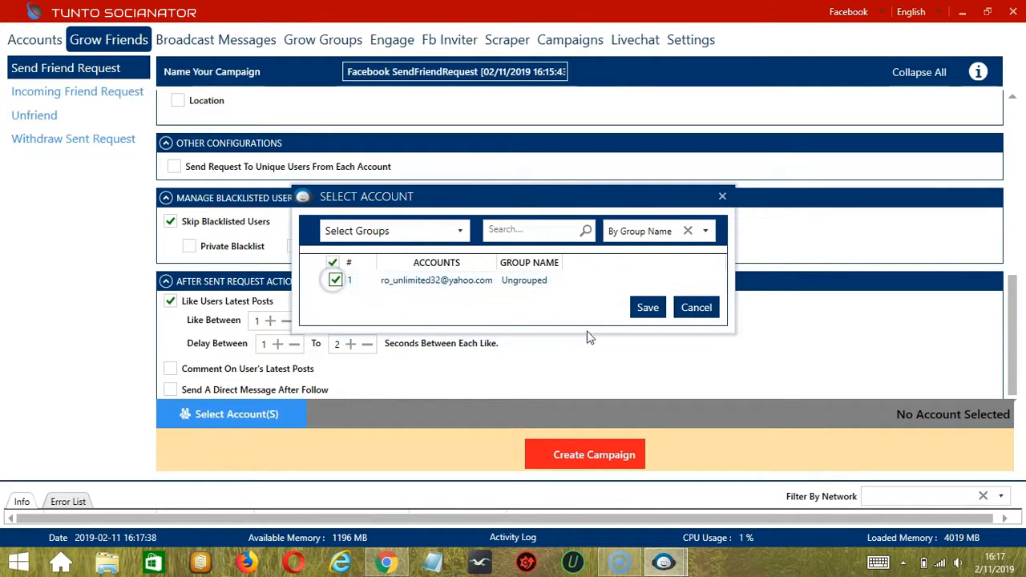
{"action": "left_click", "coordinate": [647, 307]}
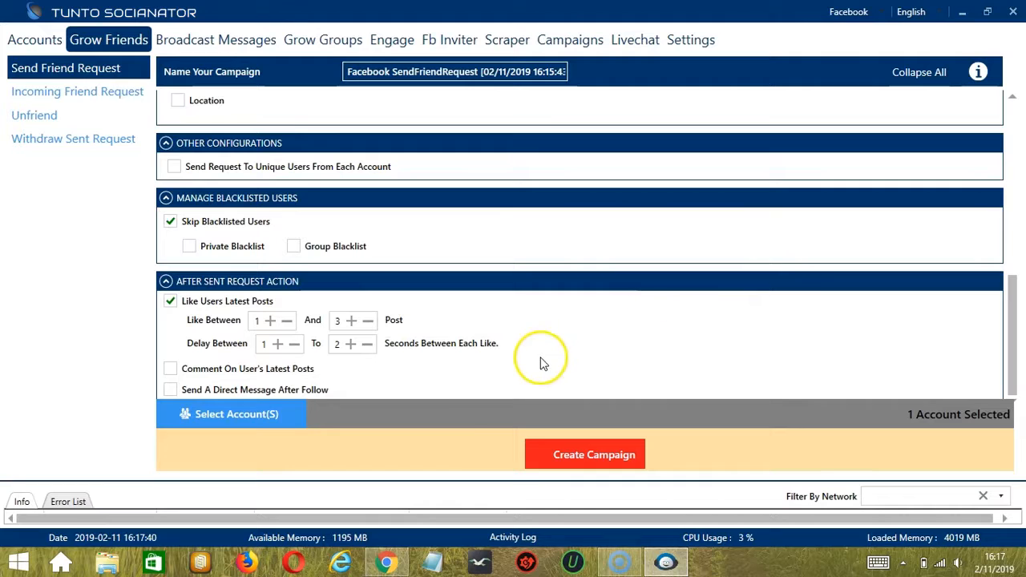
{"action": "left_click", "coordinate": [544, 455]}
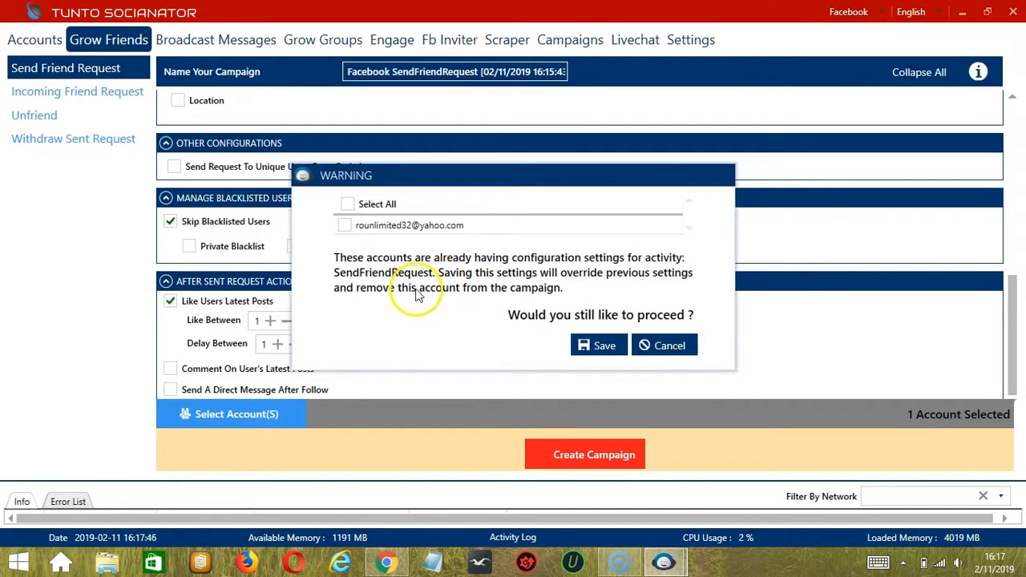
{"action": "left_click", "coordinate": [345, 225]}
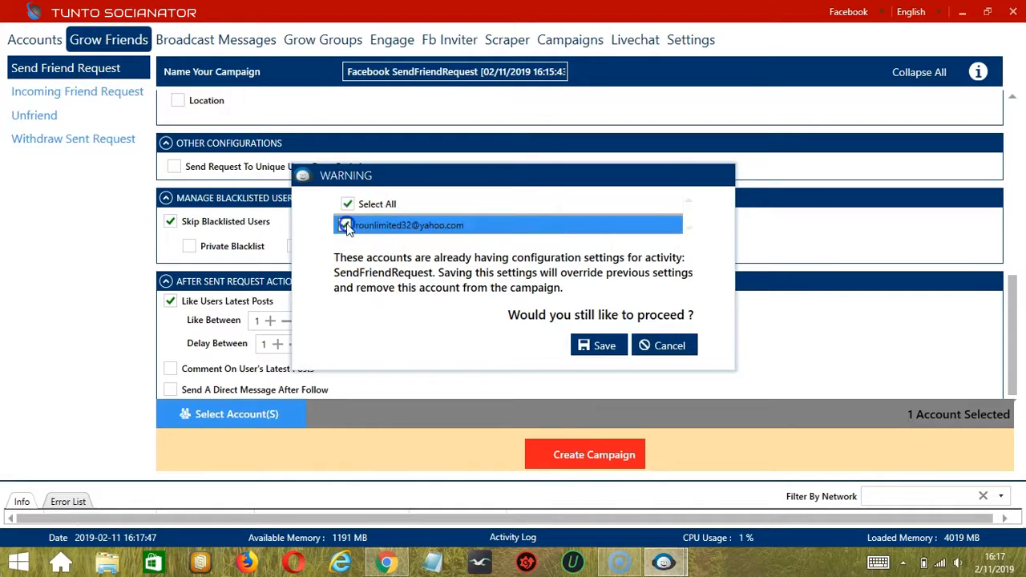
{"action": "left_click", "coordinate": [600, 344]}
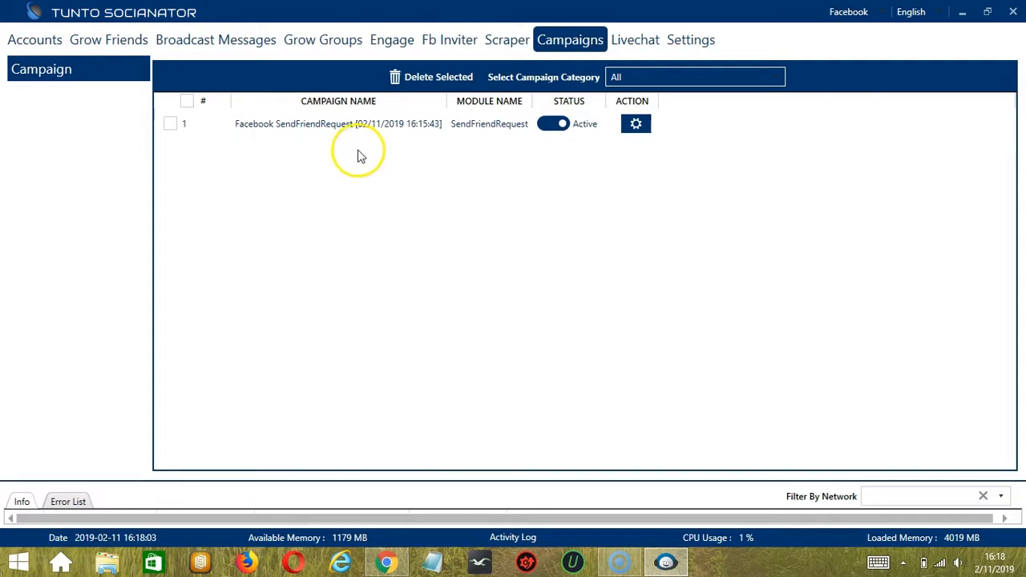
Step: Switch the Facebook SendFriendRequest campaign's status from Active to Paused
{"action": "left_click", "coordinate": [557, 126]}
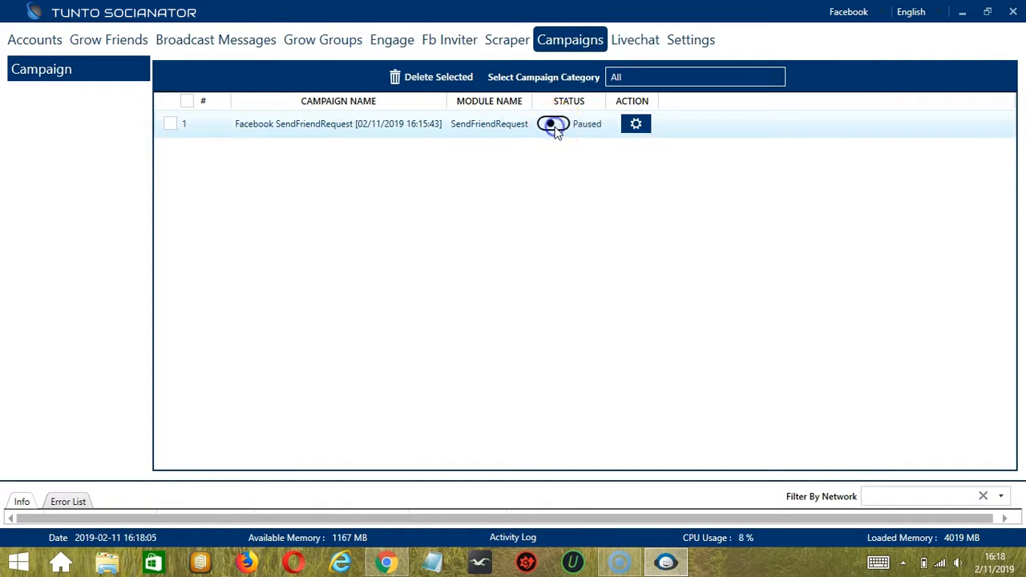
{"action": "left_click", "coordinate": [636, 124]}
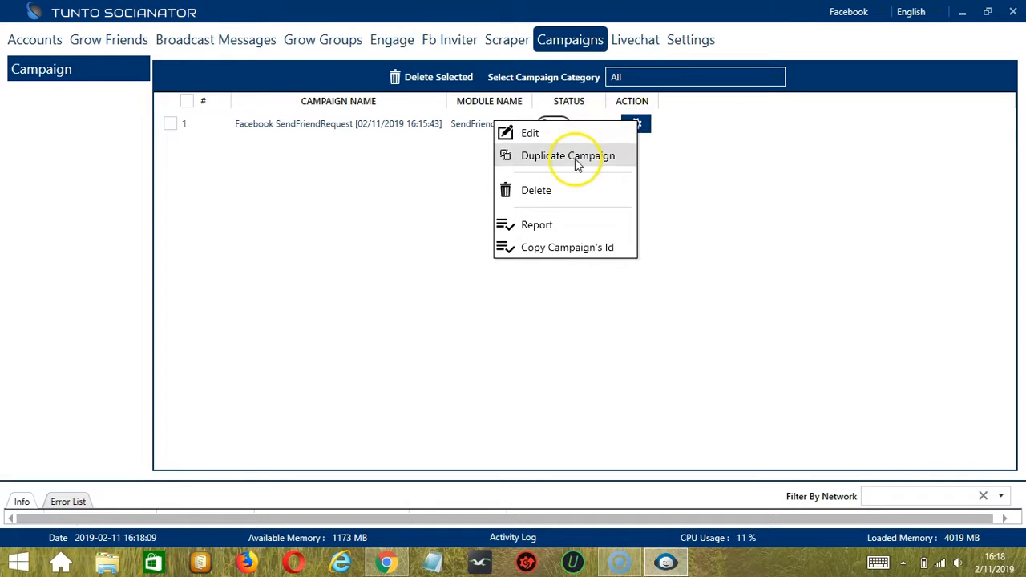
{"action": "left_click", "coordinate": [705, 211]}
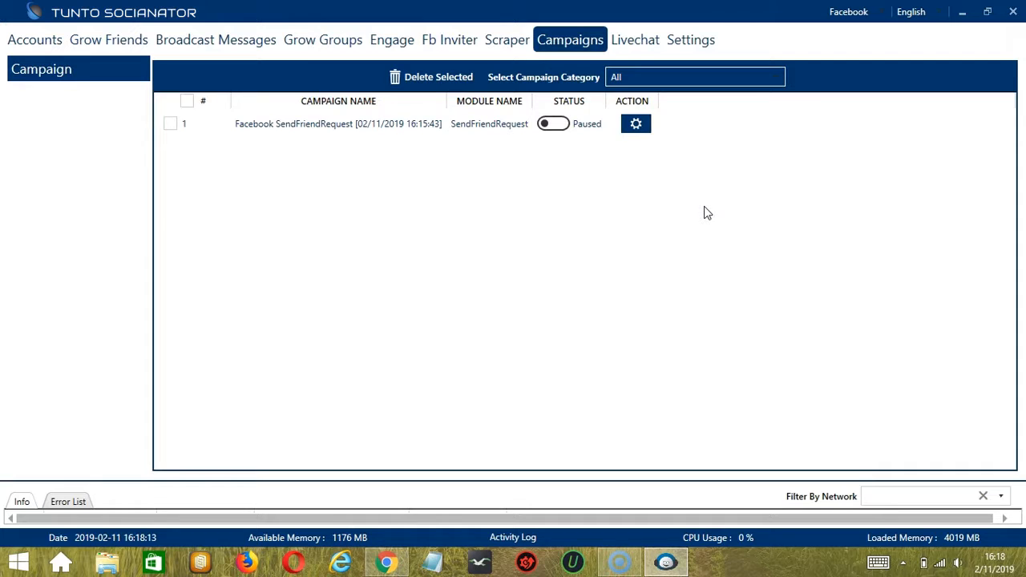